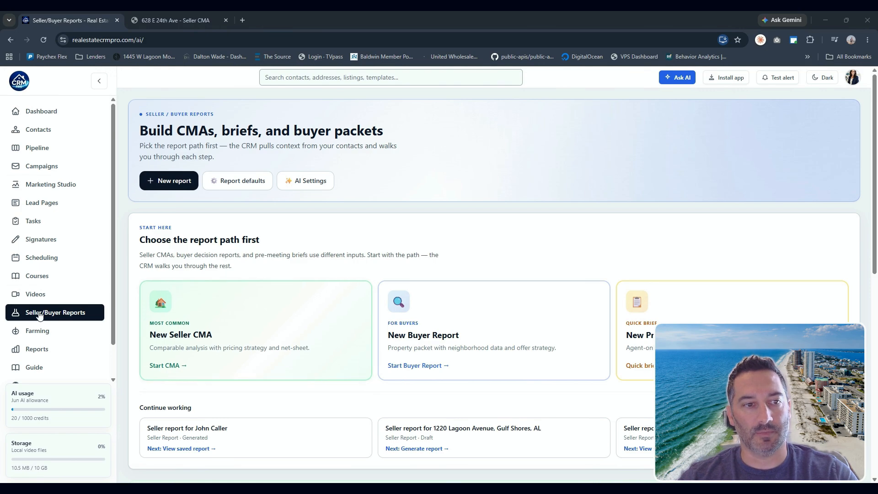
- Start a new Seller CMA report and select the client contact for it
left_click(172, 341)
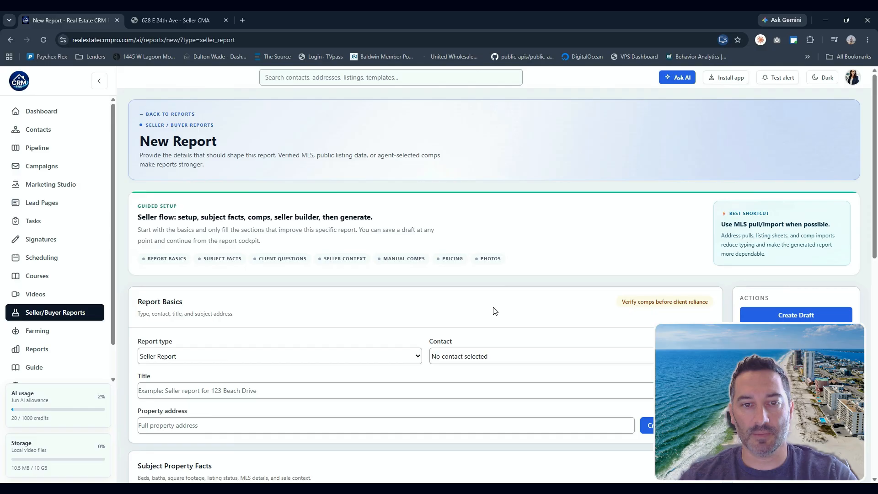
scroll(493, 310, "down", 2)
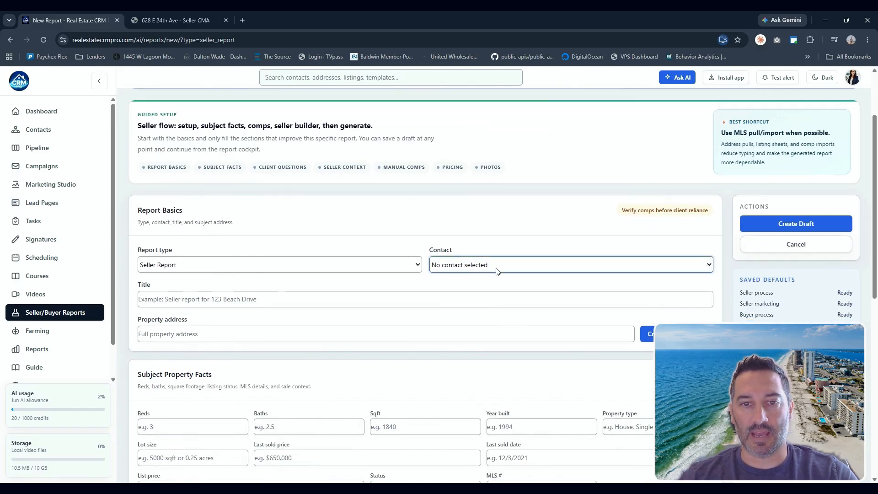
left_click(467, 177)
- Enter the subject property address by picking the matching suggestion, then pull its listing details into the report
left_click(228, 334)
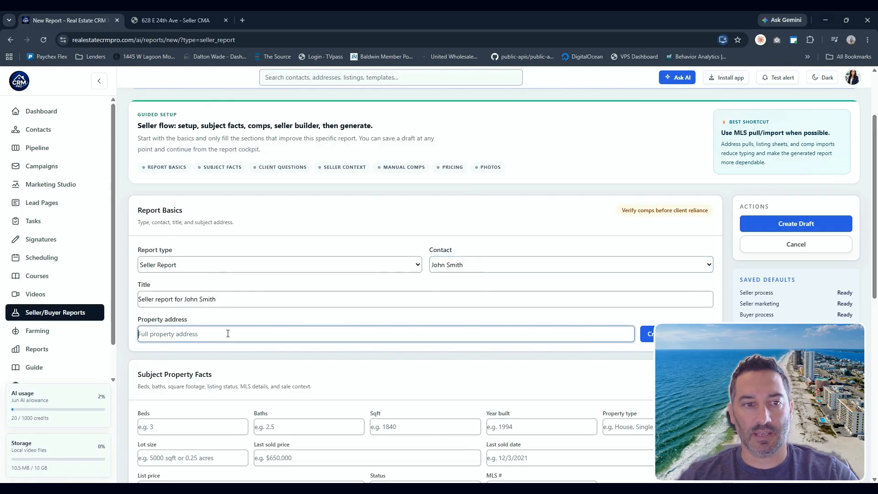
type("983 ")
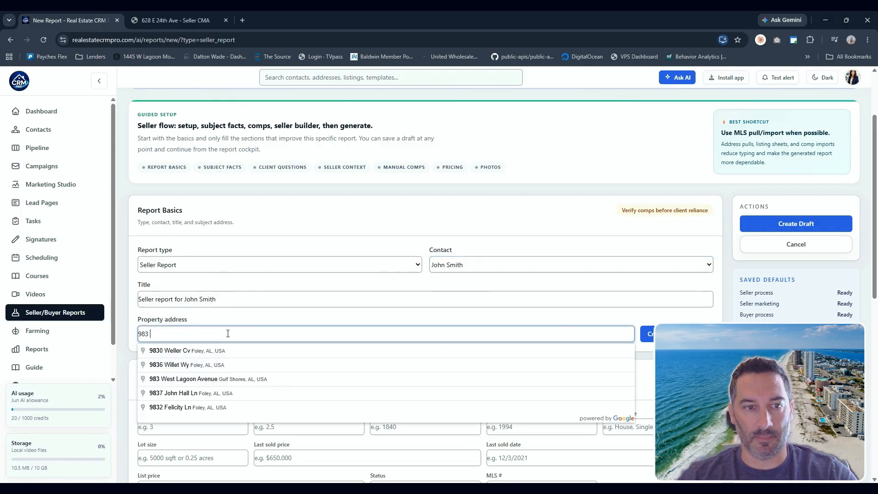
type("sum")
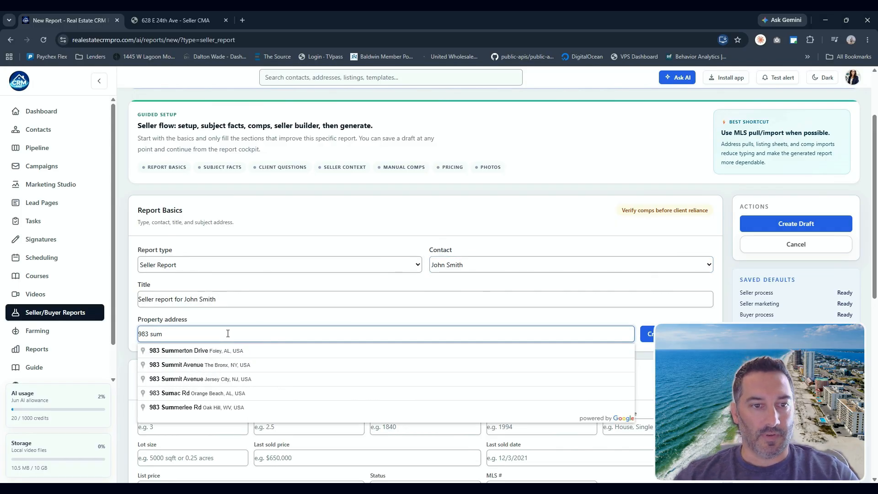
left_click(183, 351)
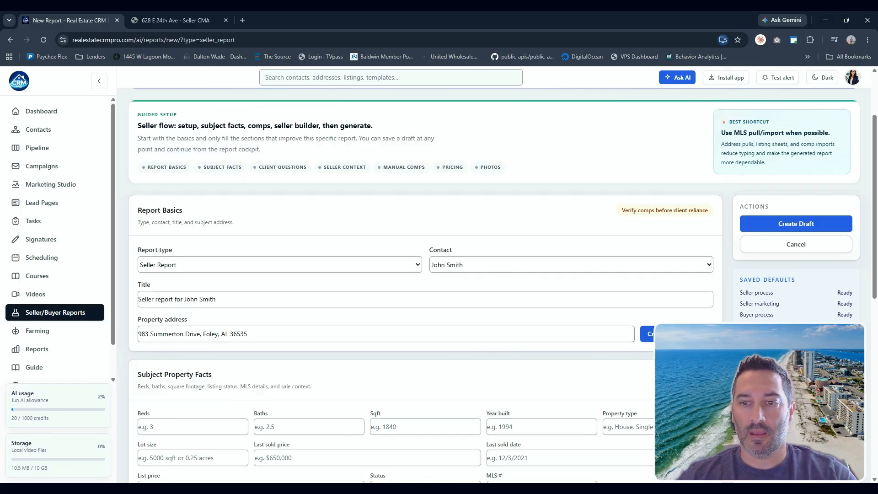
left_click(677, 334)
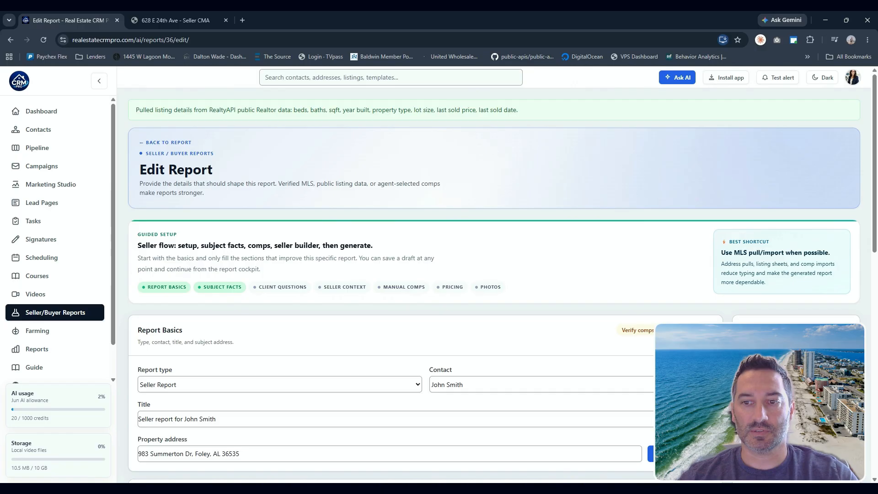
- Review the pulled subject property facts and the Client Questions section
scroll(170, 293, "down", 6)
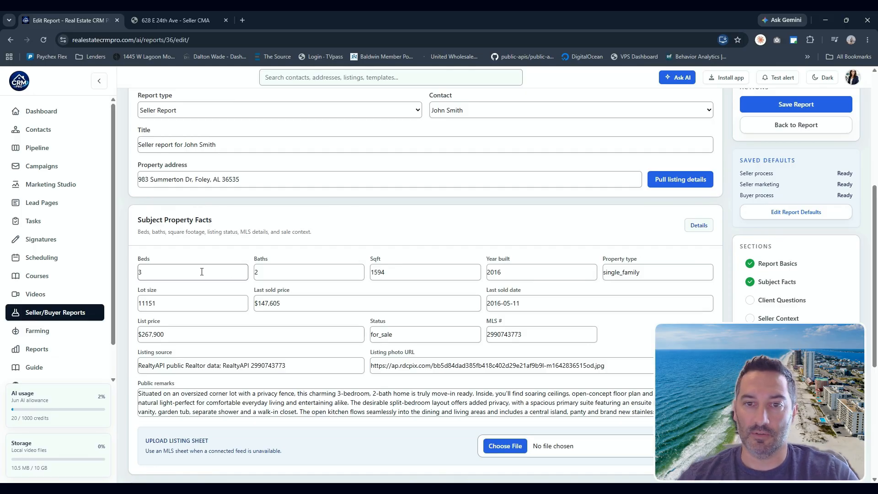
scroll(529, 406, "down", 1)
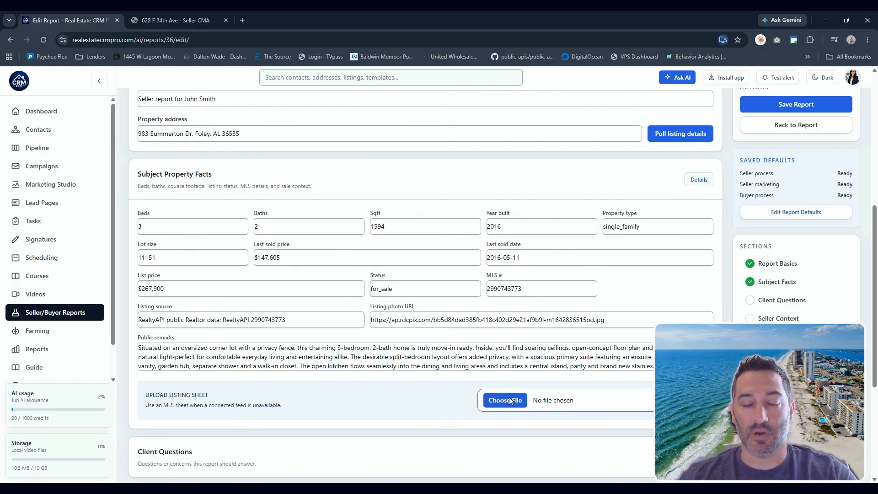
scroll(423, 392, "down", 3)
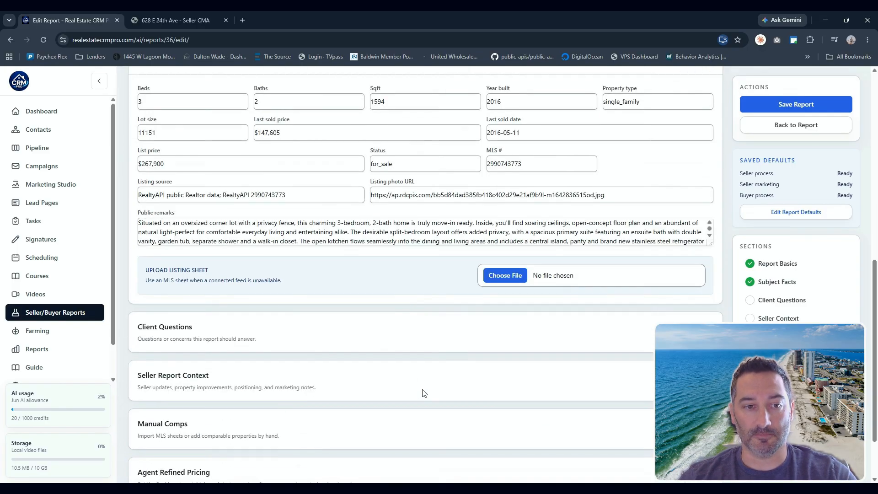
scroll(423, 393, "down", 1)
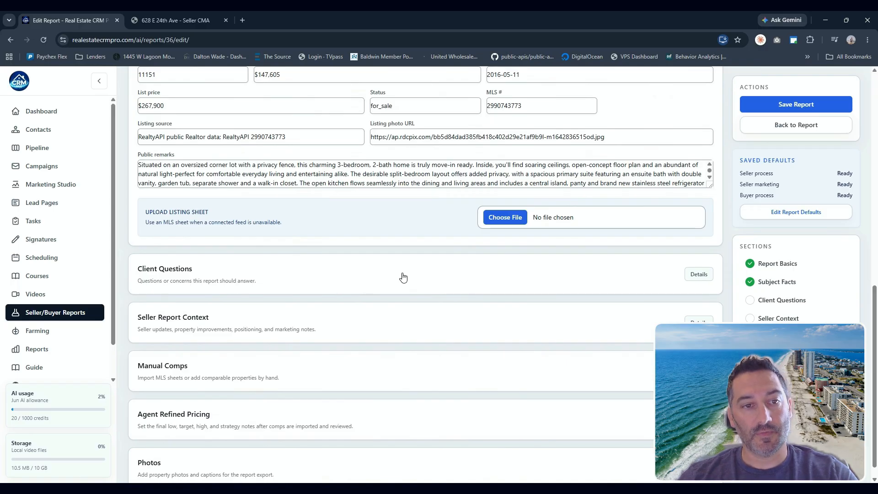
left_click(403, 278)
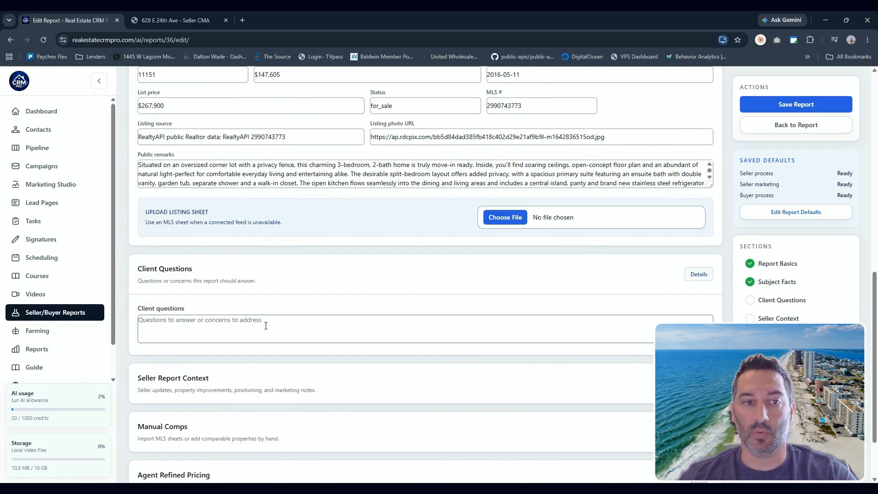
left_click(344, 282)
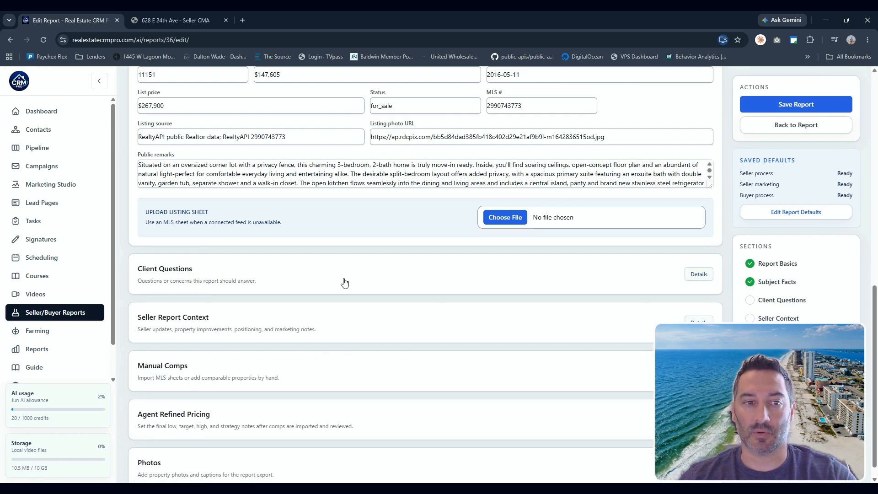
- Paste the seller updates note about the updated kitchen, renovated bathrooms and fresh paint, and run AI clean up on it
left_click(222, 331)
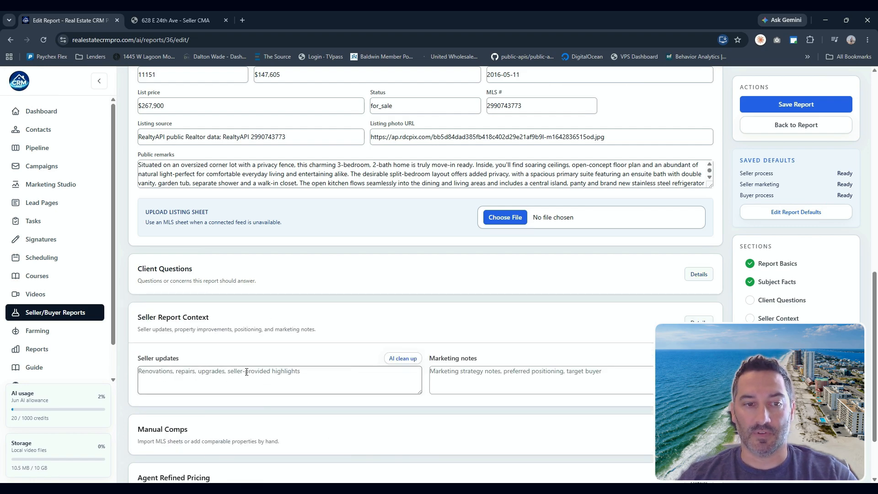
left_click(205, 379)
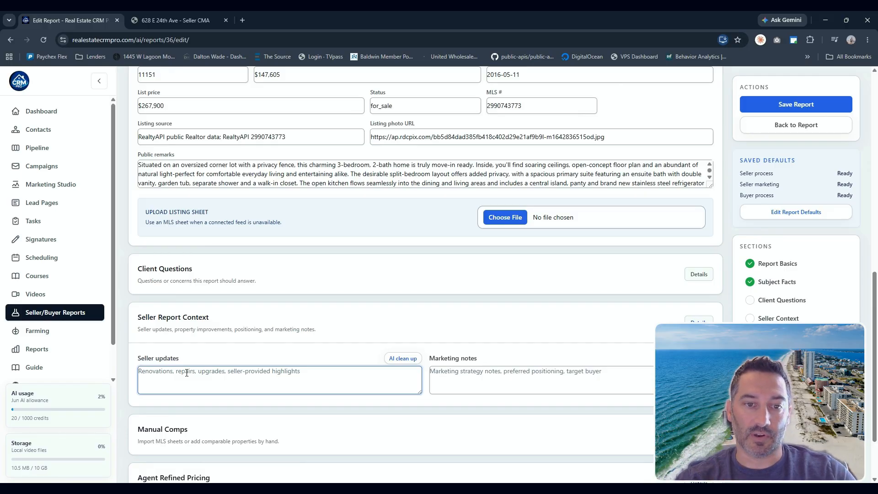
type("Newly updated kitchen, renovated bathrooms, and freshly painted throughout.")
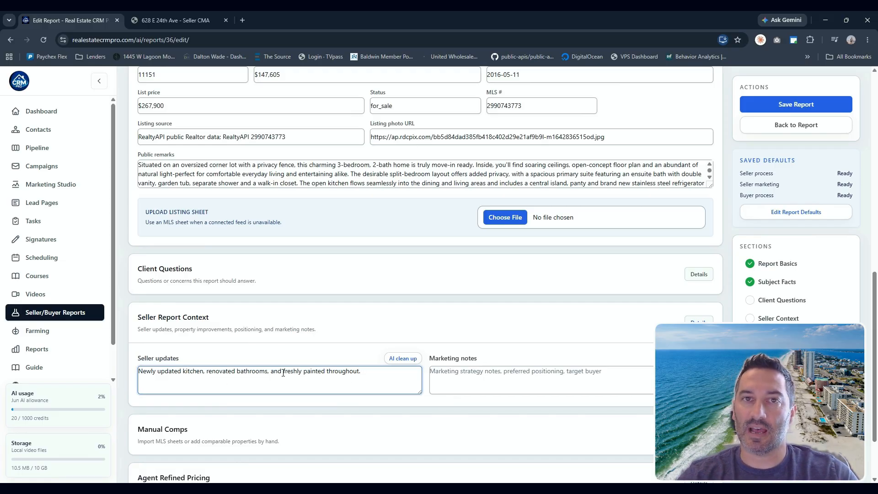
left_click(403, 360)
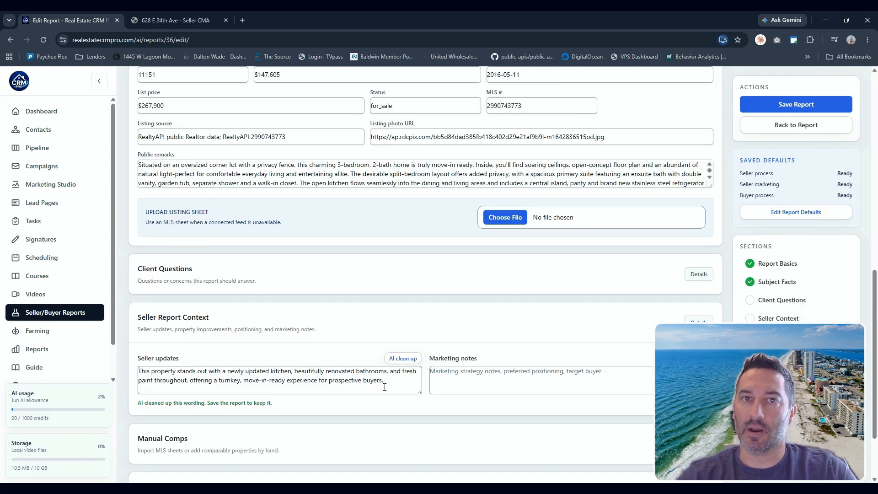
- Open the Manual Comps section and pull comparable properties from the data feeds
left_click(494, 374)
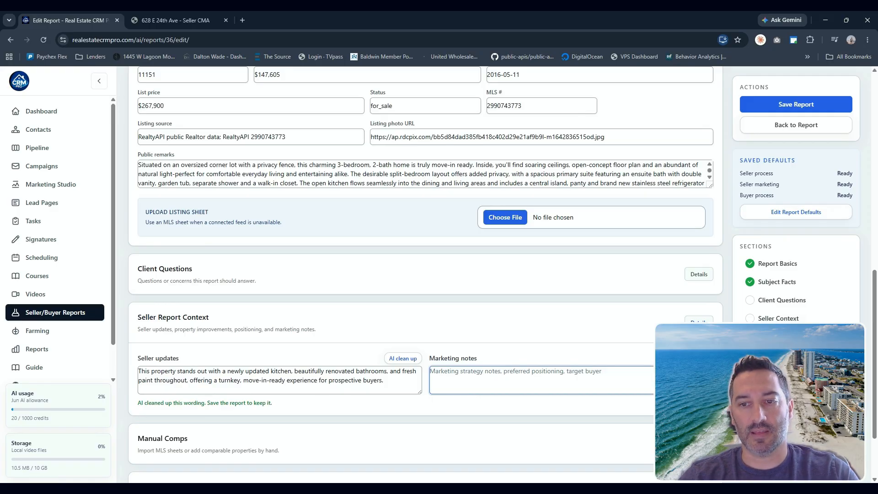
scroll(558, 351, "down", 2)
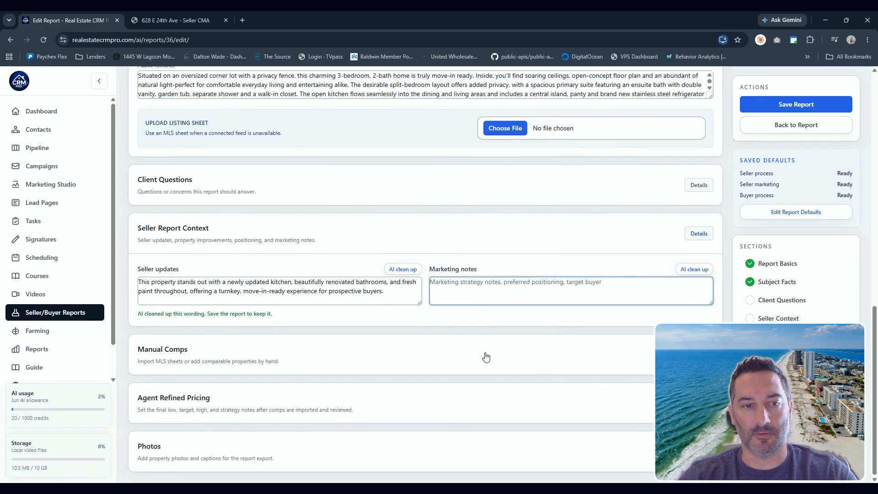
left_click(385, 357)
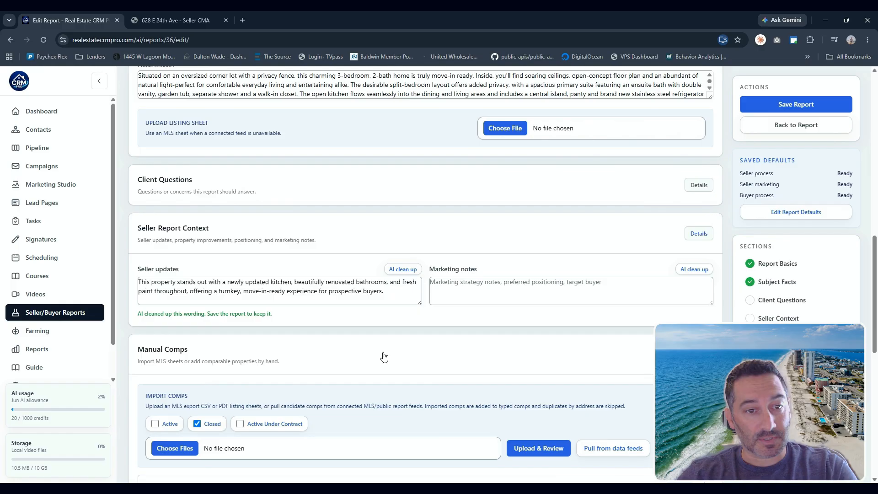
scroll(385, 357, "down", 4)
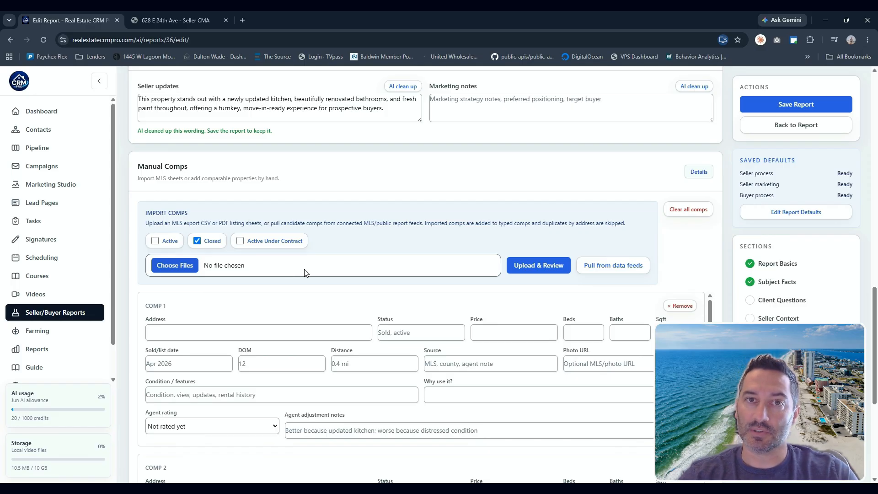
left_click(603, 272)
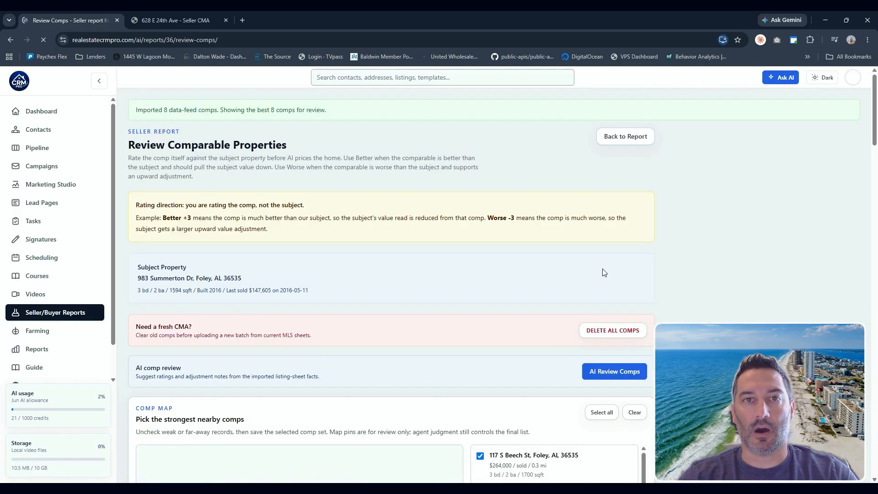
- Review the imported comps, their map pins, and each comp's AI fit score
left_click_drag(257, 109, 293, 111)
left_click(684, 253)
scroll(684, 253, "down", 5)
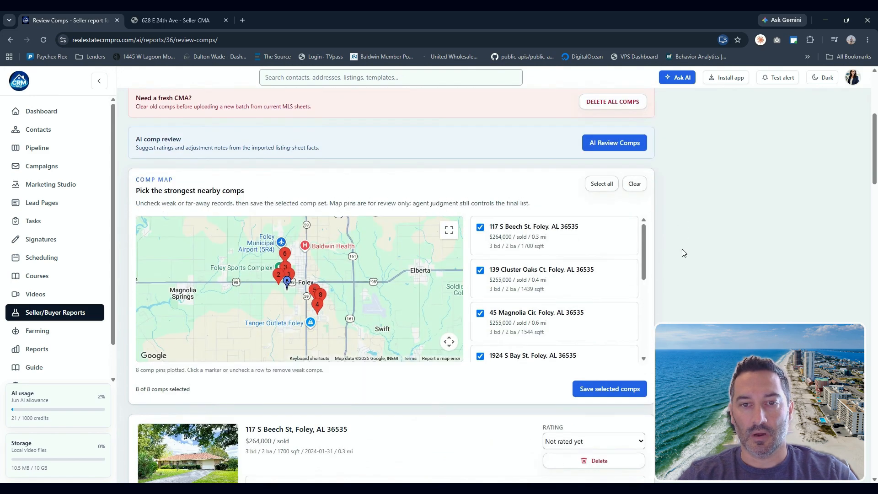
scroll(683, 253, "down", 3)
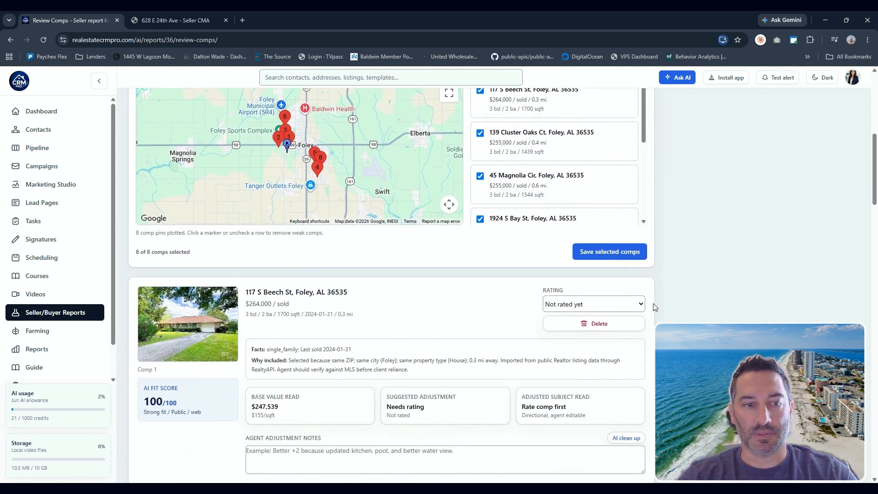
scroll(339, 343, "down", 2)
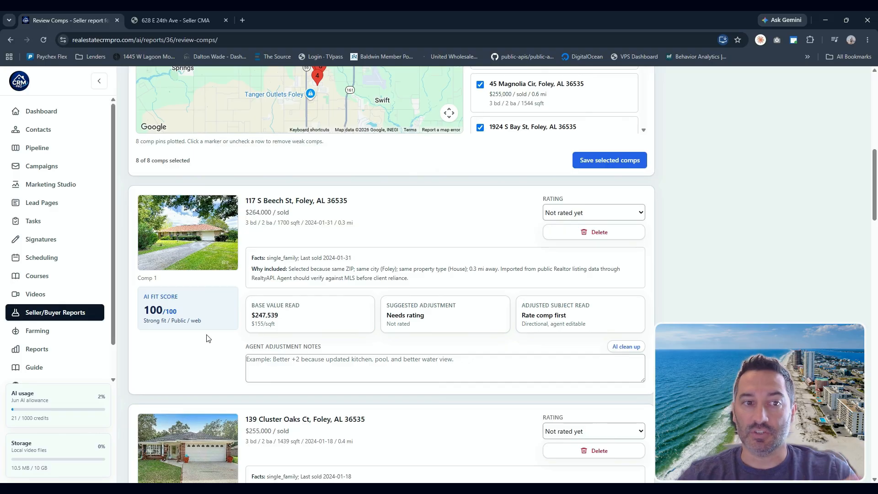
left_click_drag(145, 309, 176, 311)
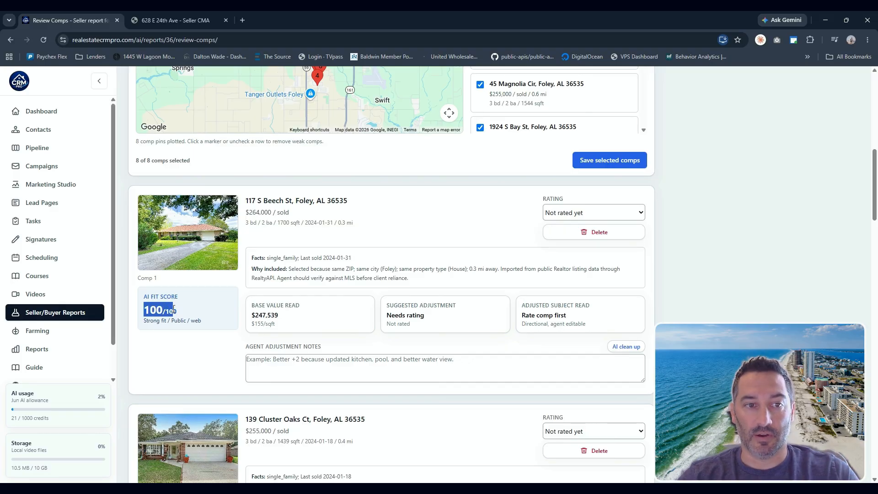
left_click(176, 314)
scroll(174, 326, "down", 5)
scroll(173, 325, "down", 9)
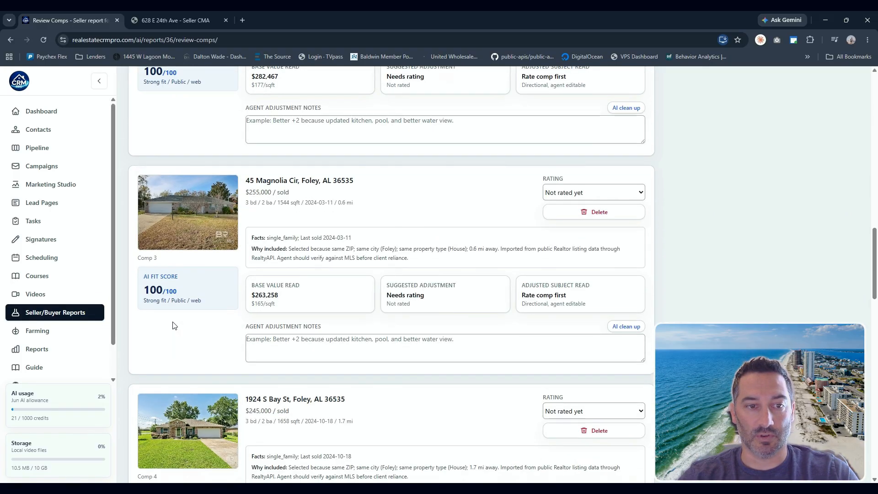
left_click_drag(158, 326, 163, 325)
left_click(163, 325)
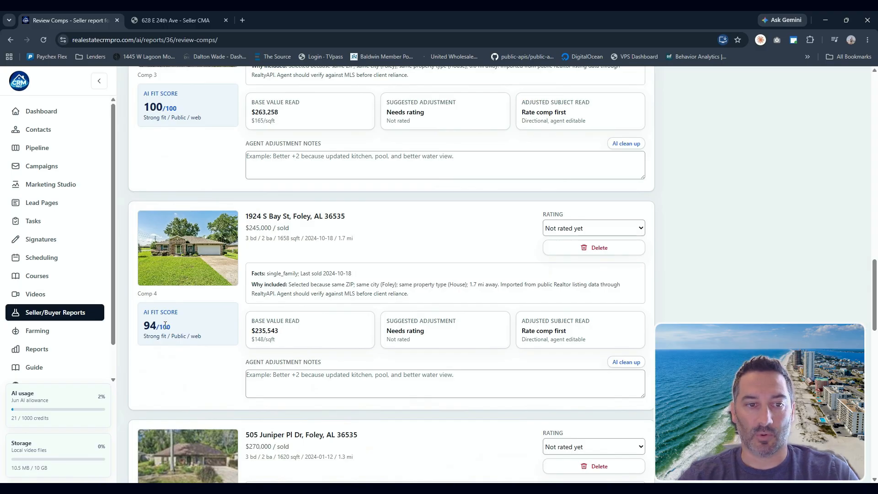
scroll(167, 325, "down", 8)
scroll(168, 326, "down", 10)
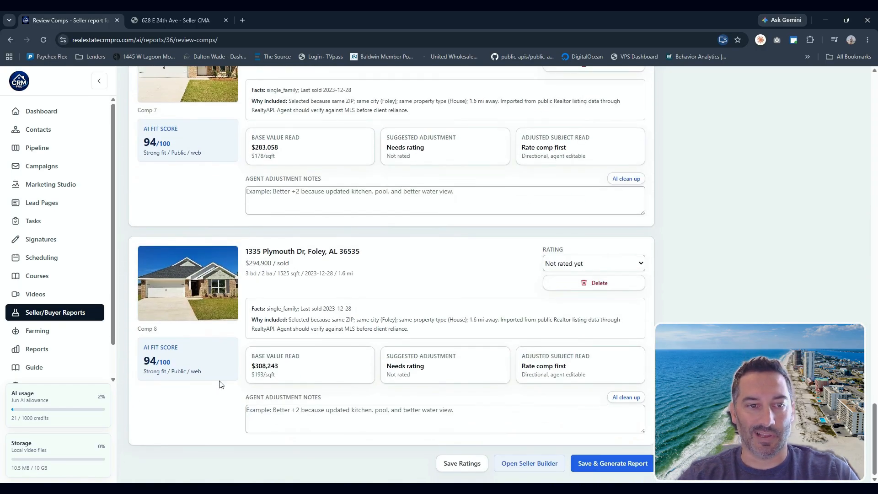
- Run the AI comp review on the imported comparable properties
scroll(198, 364, "up", 11)
scroll(198, 364, "up", 17)
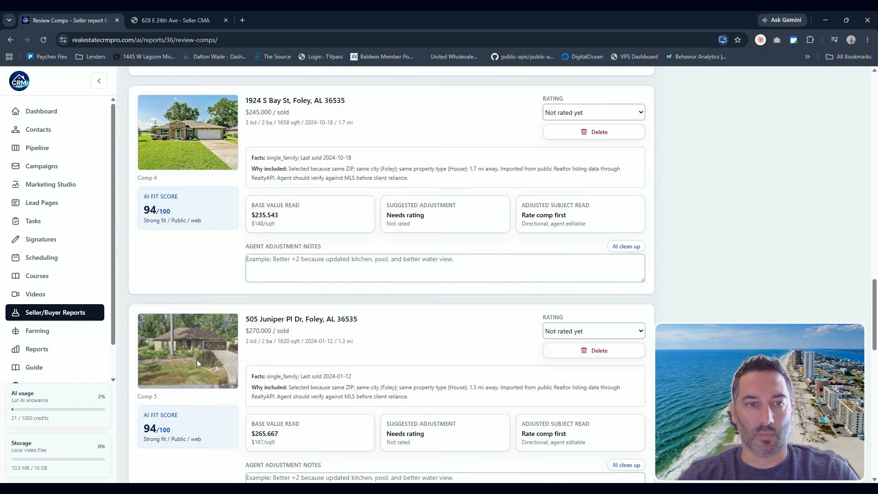
scroll(196, 360, "up", 7)
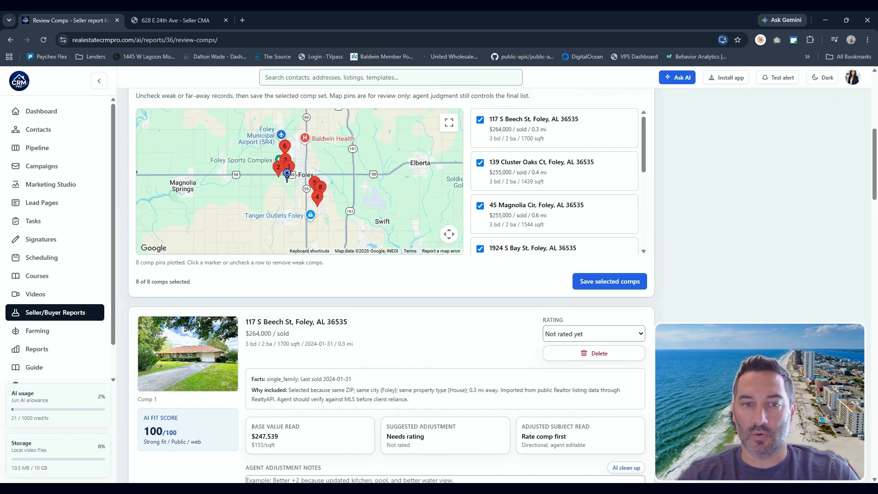
scroll(391, 283, "up", 6)
left_click(614, 314)
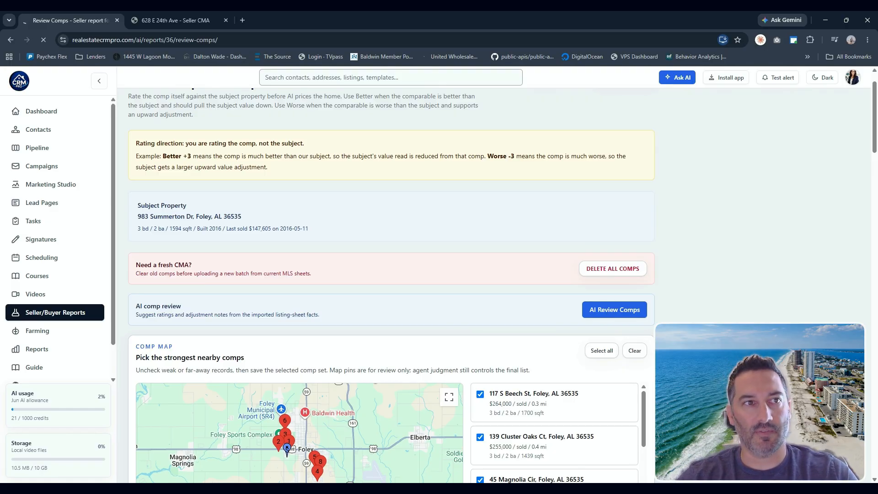
- Inspect the rating options for the first comparable property
scroll(392, 284, "down", 3)
scroll(195, 320, "down", 5)
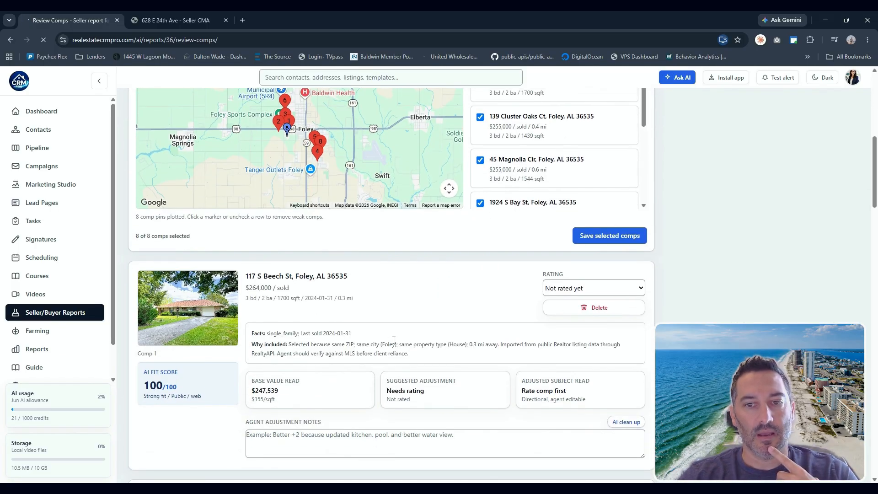
left_click(554, 292)
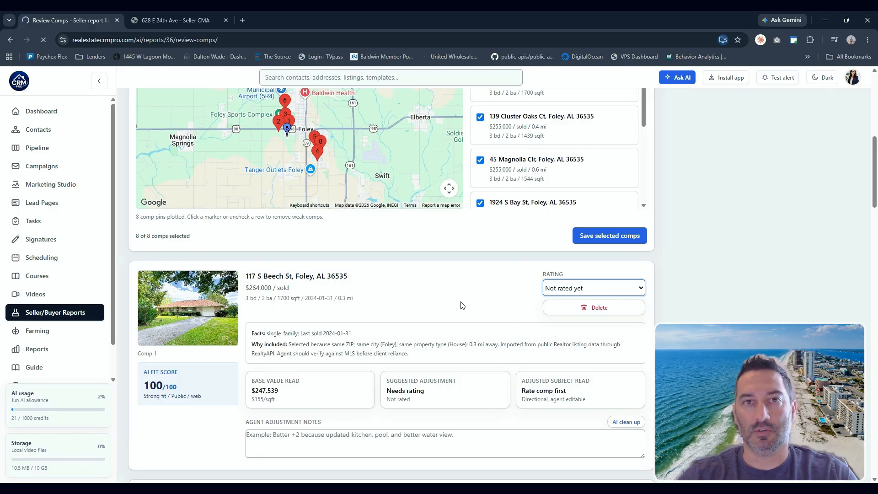
left_click(477, 305)
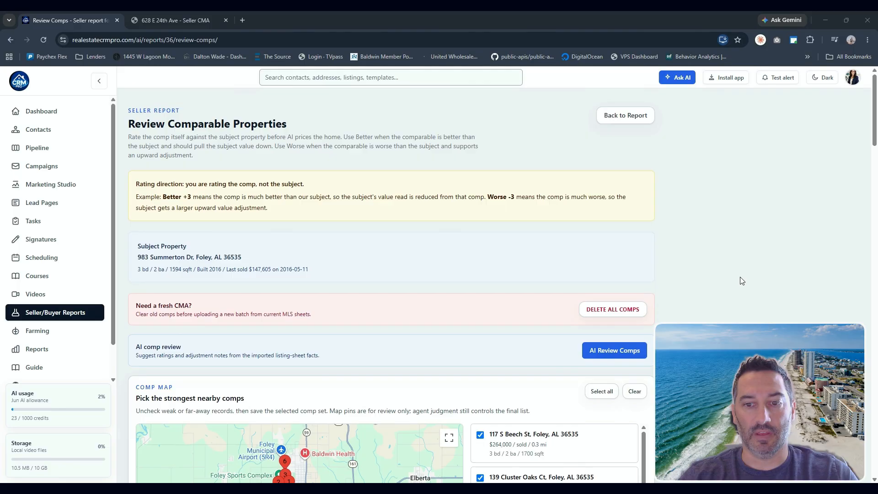
scroll(737, 284, "down", 8)
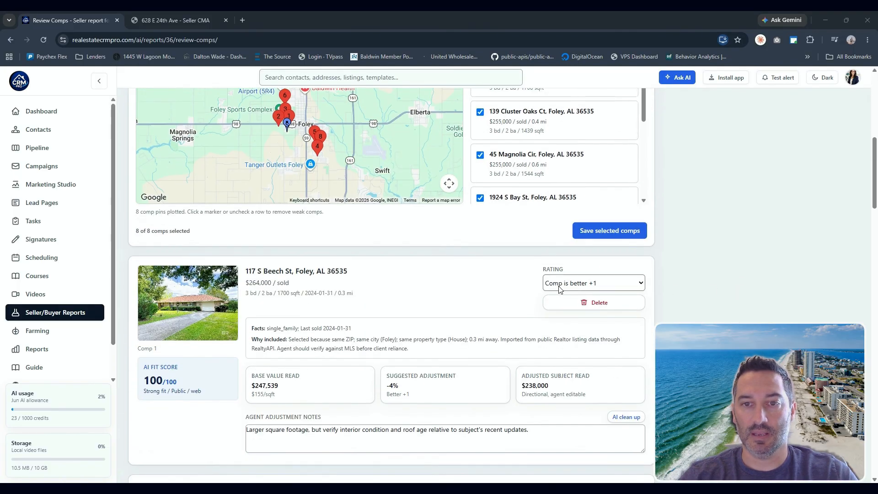
scroll(477, 345, "down", 1)
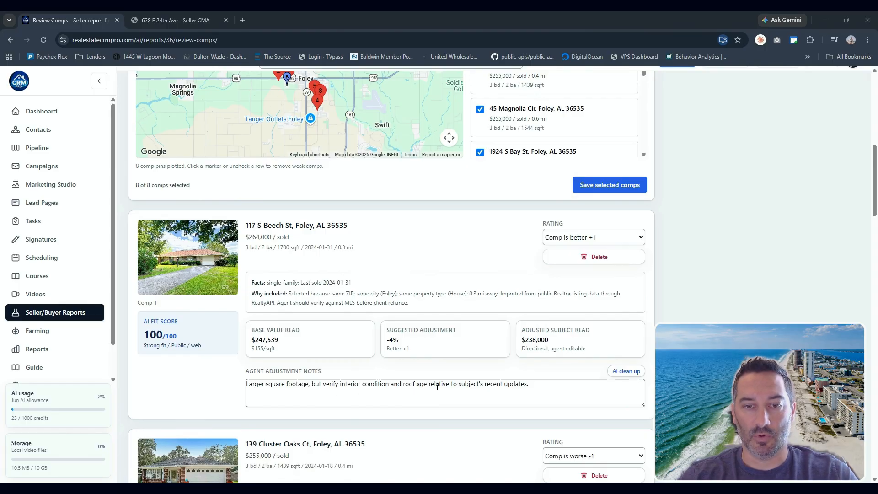
scroll(561, 386, "down", 4)
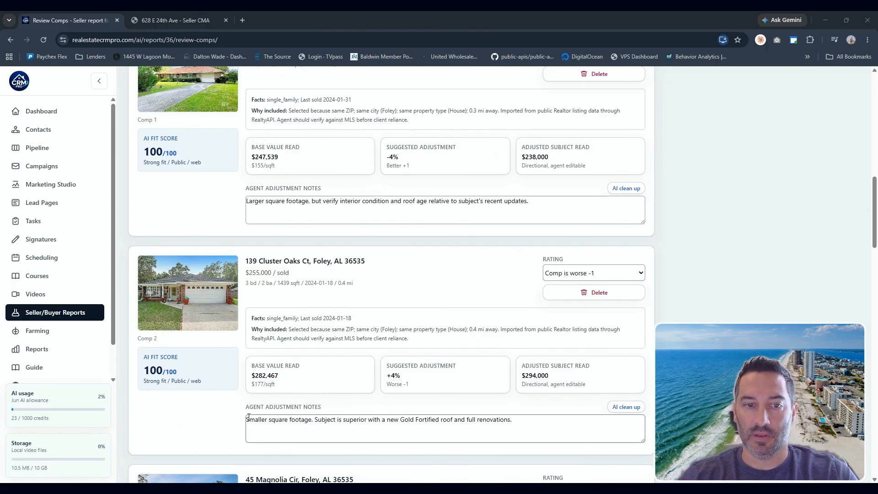
left_click(266, 423)
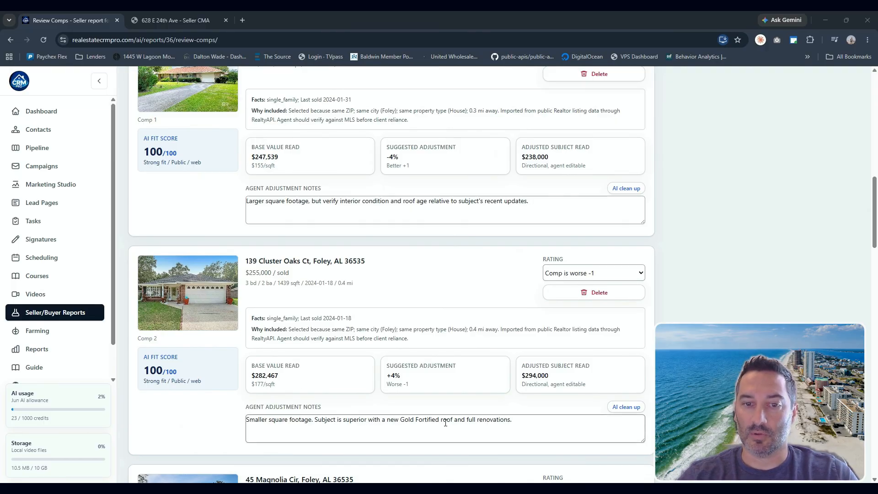
scroll(501, 422, "down", 5)
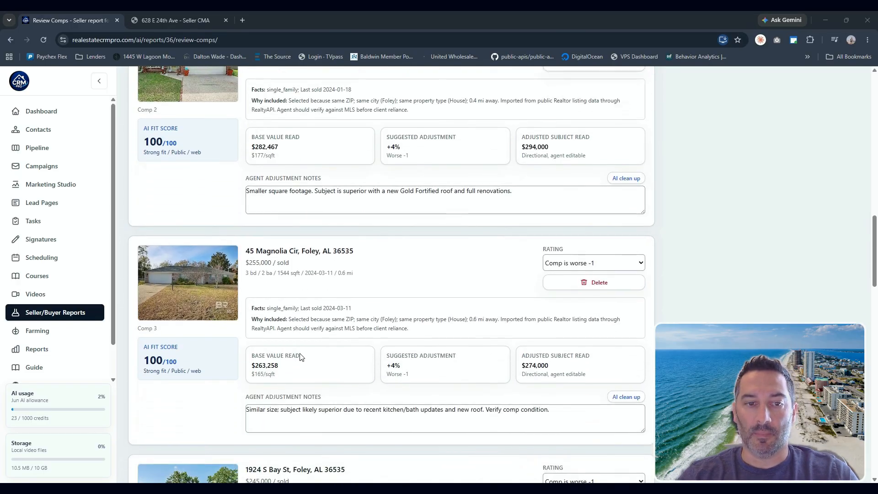
scroll(334, 381, "down", 1)
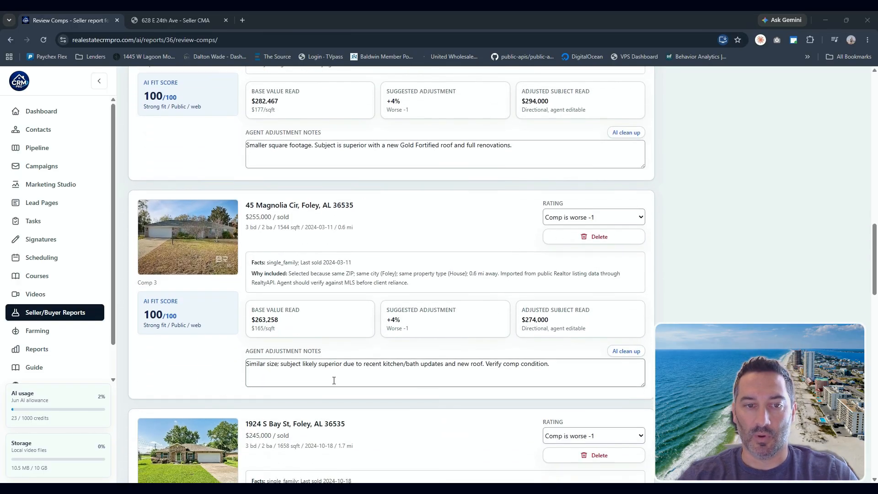
scroll(407, 367, "up", 2)
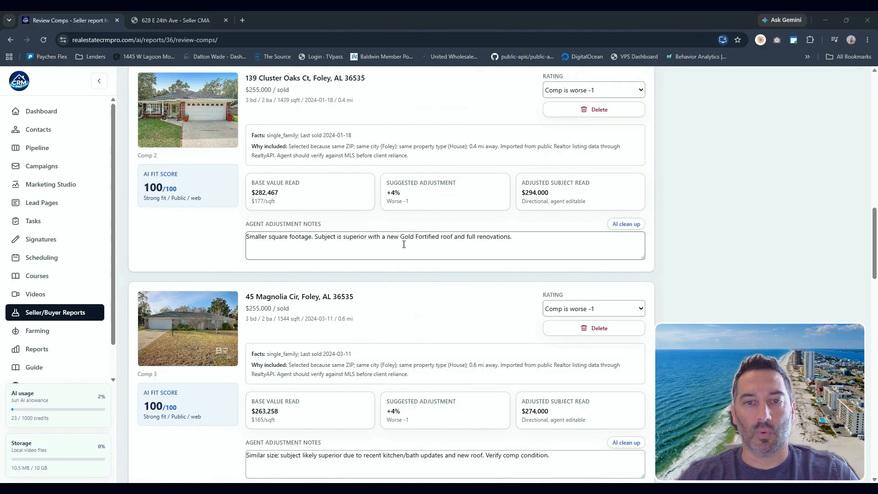
left_click(617, 225)
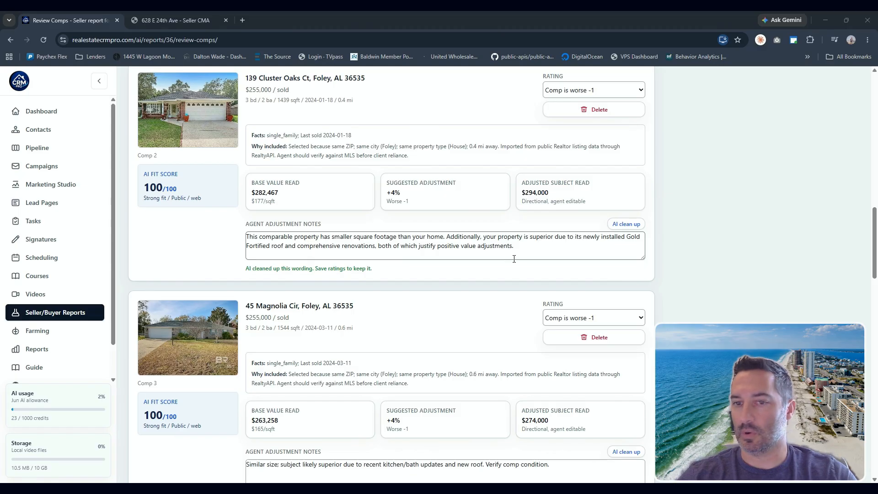
- Save the comp ratings and generate the seller report
scroll(695, 298, "down", 20)
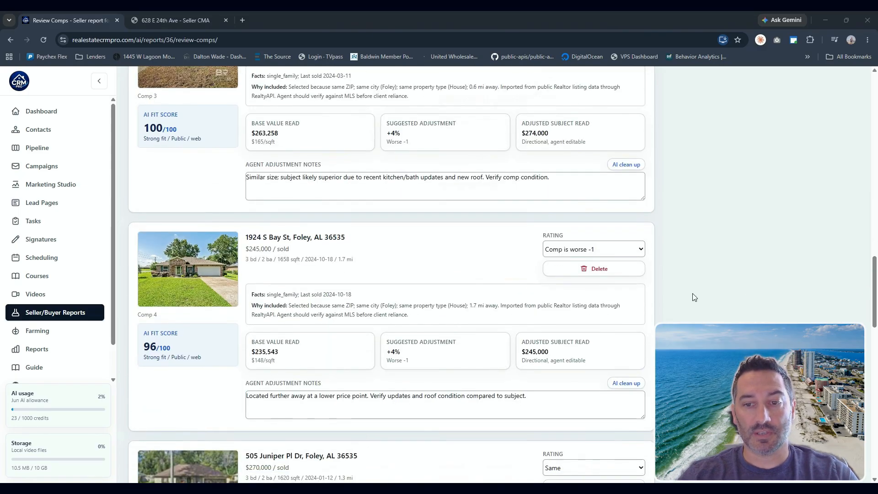
scroll(693, 315, "down", 2)
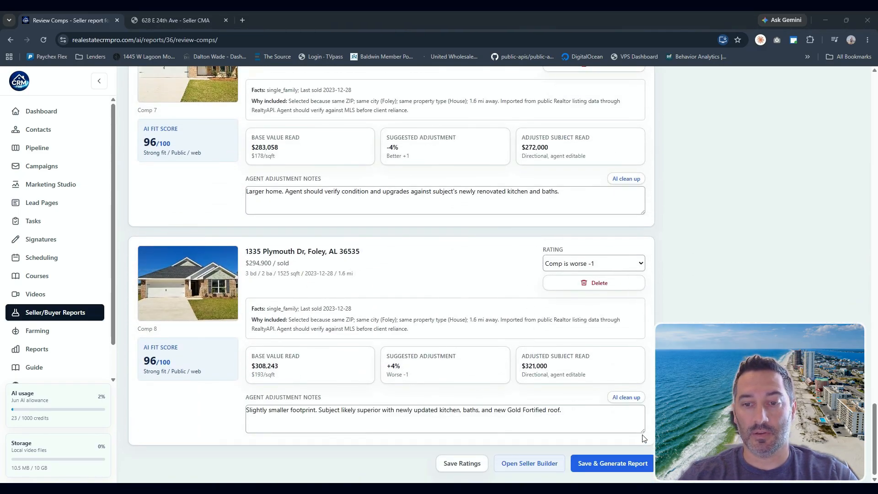
left_click(610, 464)
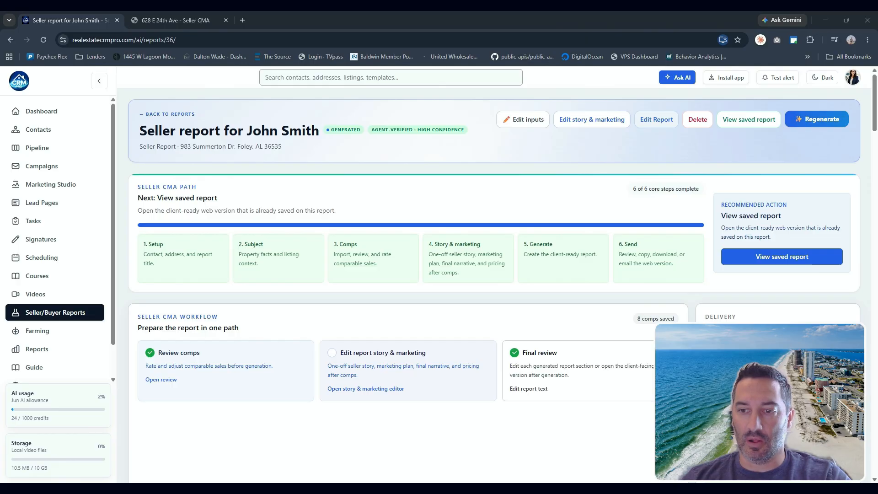
- Open the saved client-facing report and review its suggested list price range, target and agent profile
left_click(749, 119)
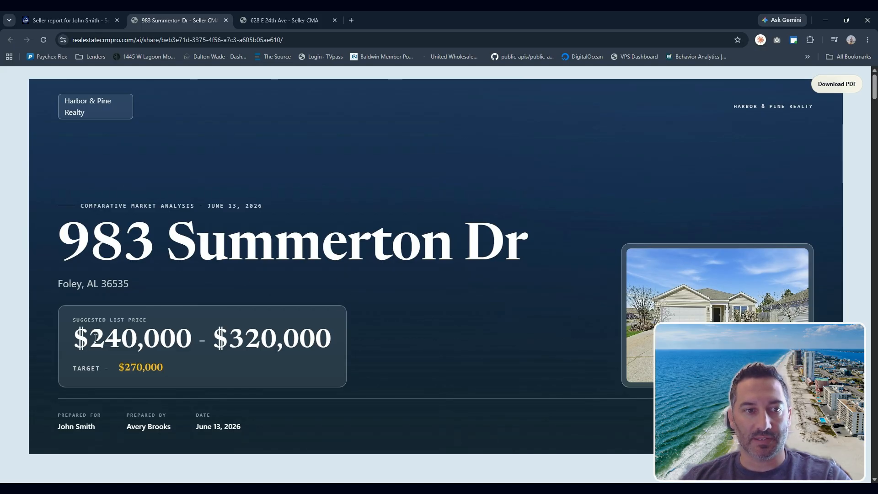
left_click_drag(95, 338, 316, 355)
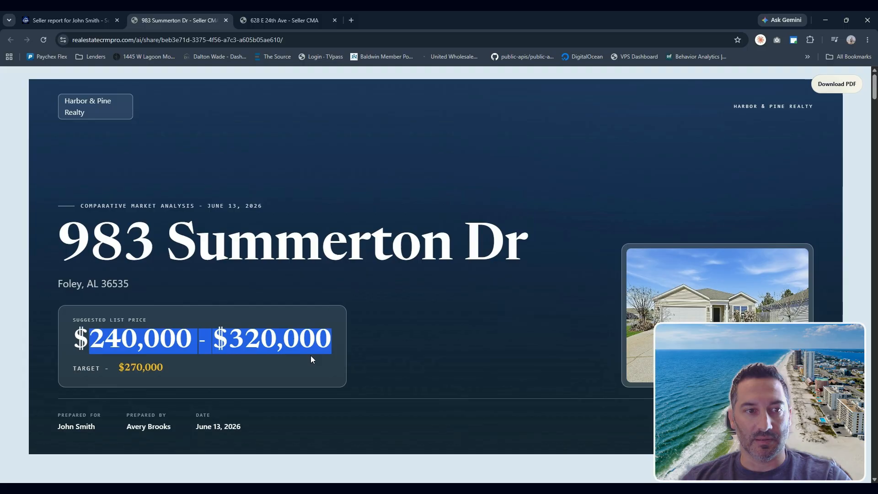
left_click_drag(124, 366, 164, 371)
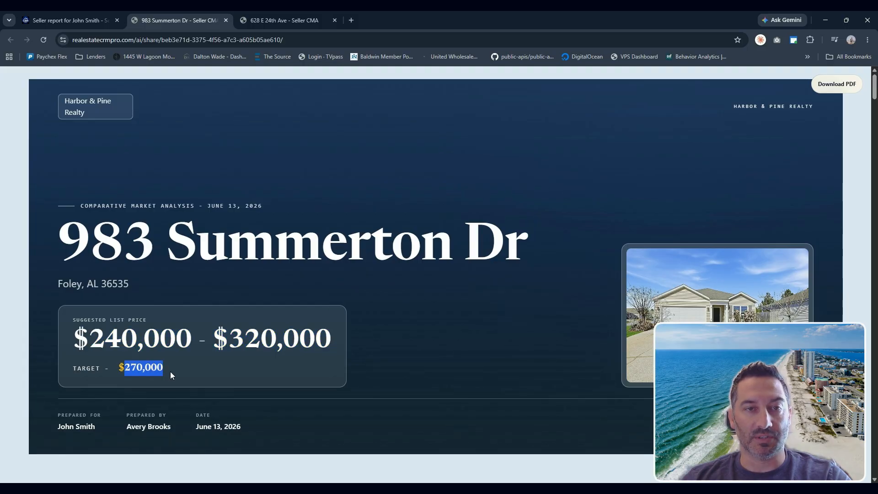
left_click(417, 366)
scroll(417, 366, "down", 7)
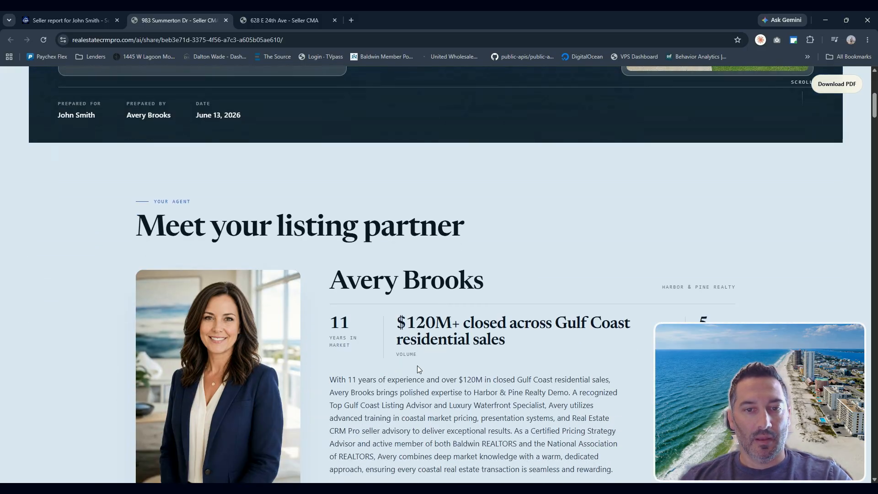
scroll(476, 348, "down", 1)
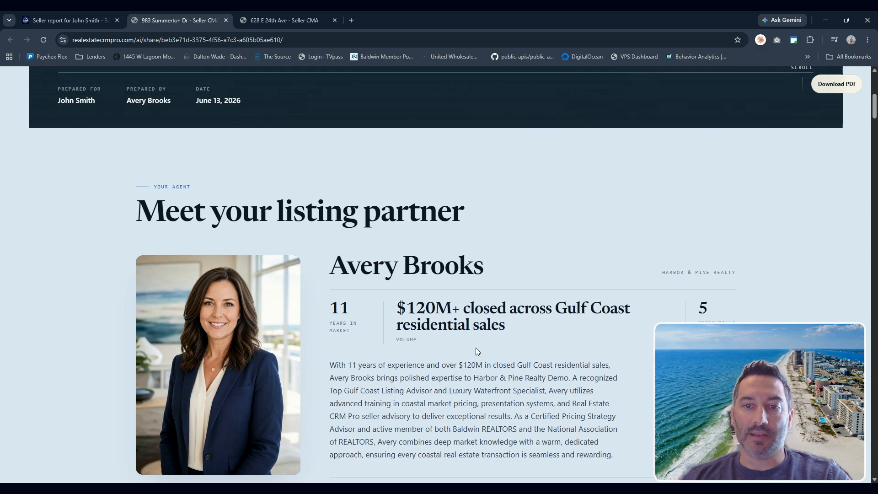
scroll(497, 344, "down", 1)
scroll(497, 343, "down", 10)
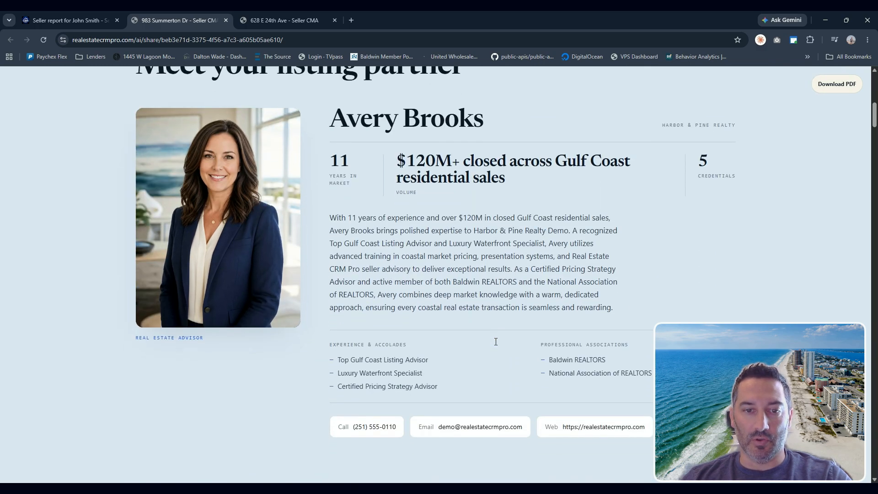
scroll(496, 342, "down", 2)
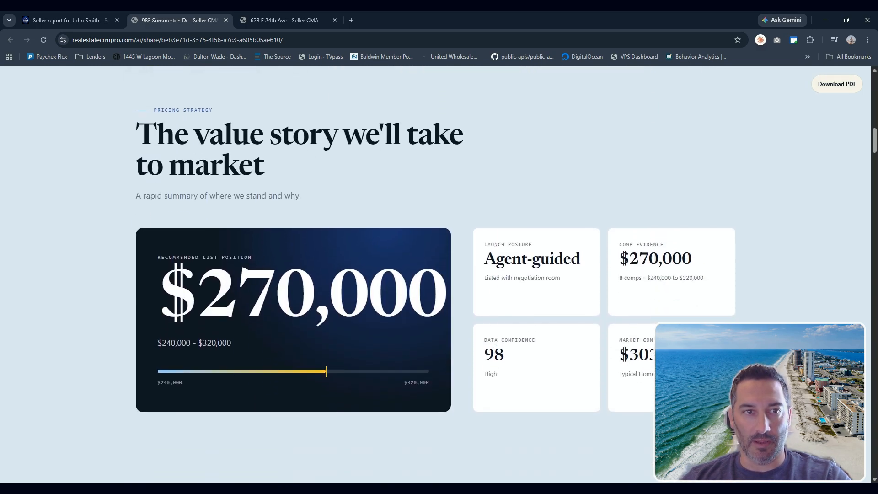
- Review the report's pricing strategy and executive summary sections
left_click_drag(150, 143, 308, 174)
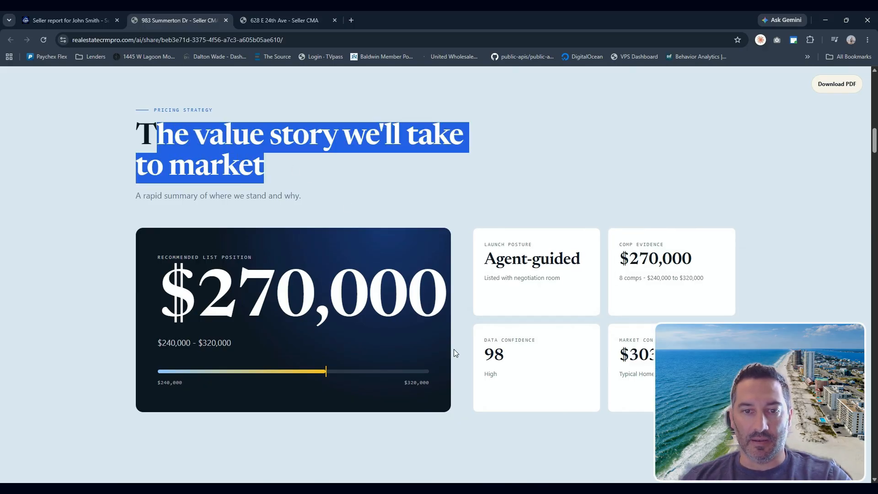
left_click_drag(478, 359, 506, 356)
left_click(463, 326)
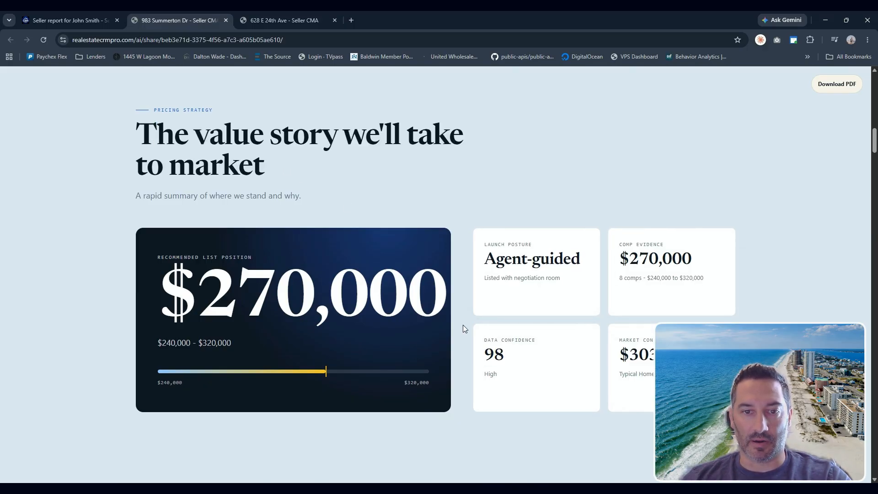
scroll(463, 325, "down", 7)
scroll(250, 263, "down", 1)
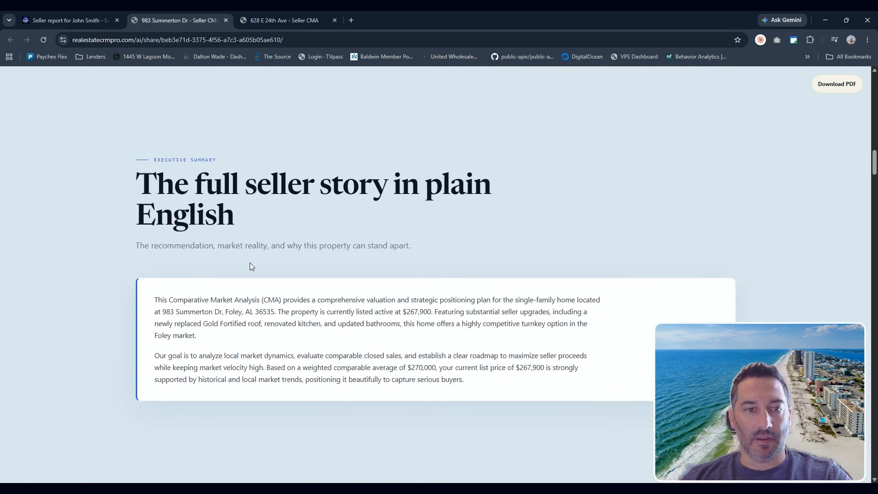
left_click_drag(163, 300, 581, 323)
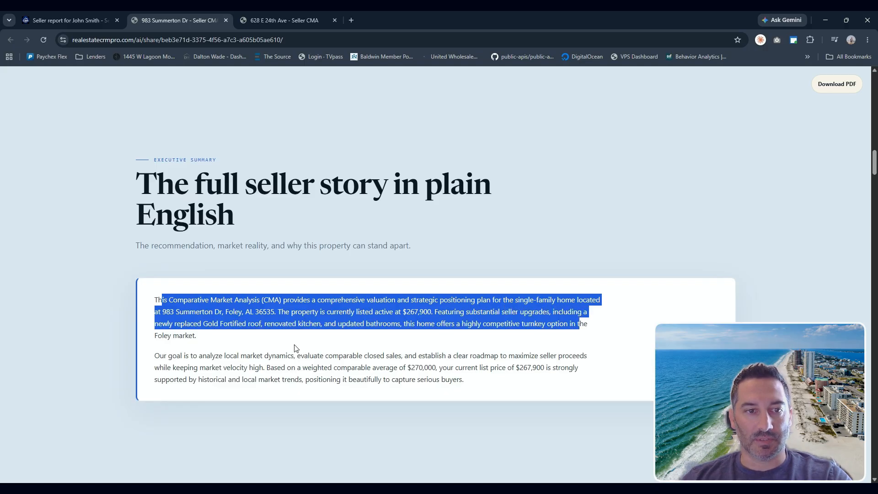
left_click_drag(225, 358, 463, 376)
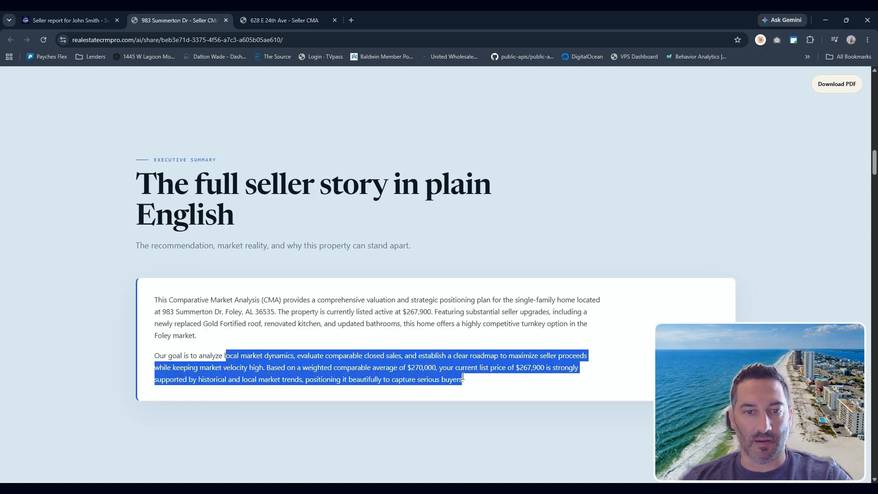
left_click(410, 258)
scroll(403, 254, "down", 7)
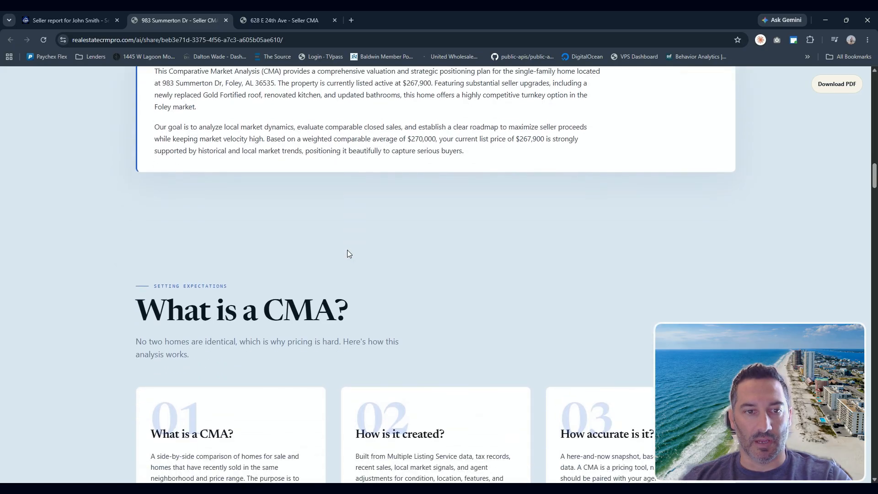
- Scroll through the report's CMA explanation and subject property details
scroll(405, 355, "down", 6)
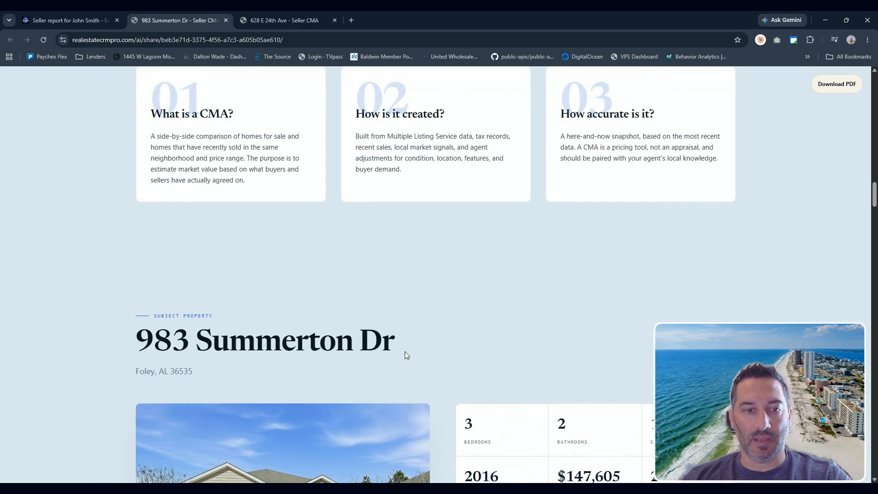
scroll(262, 301, "down", 3)
scroll(554, 316, "down", 2)
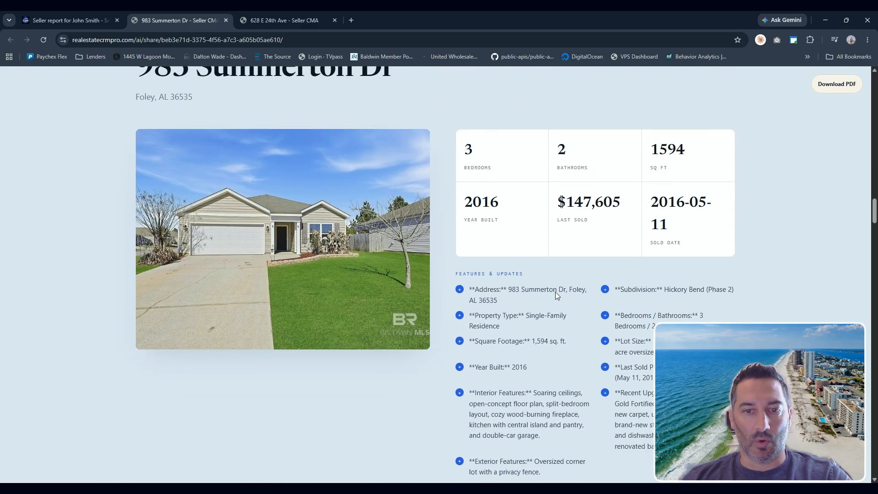
scroll(387, 251, "down", 1)
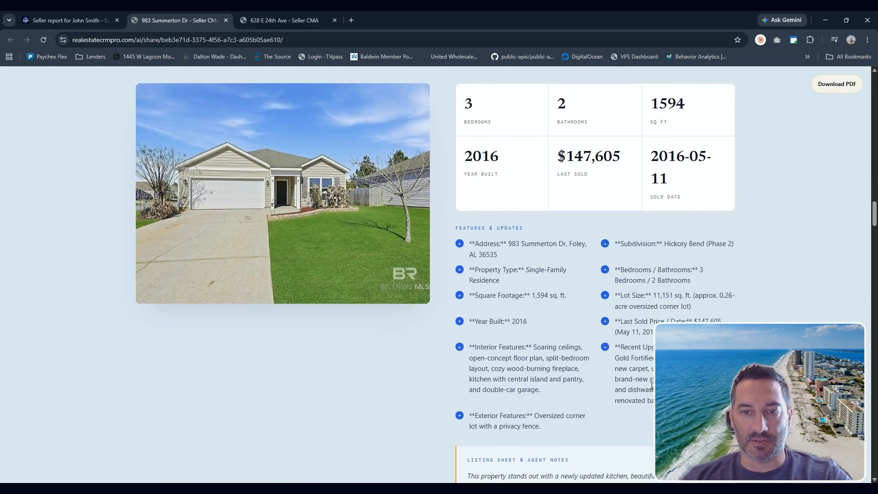
scroll(300, 230, "down", 8)
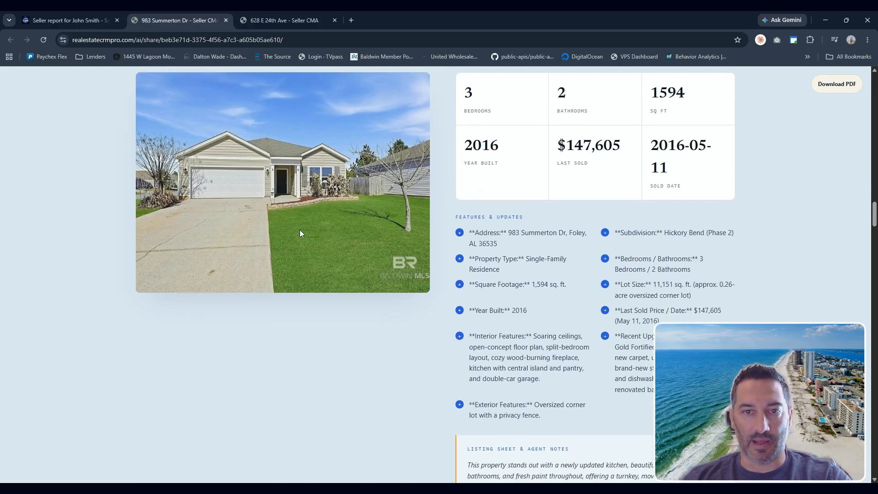
scroll(316, 251, "down", 1)
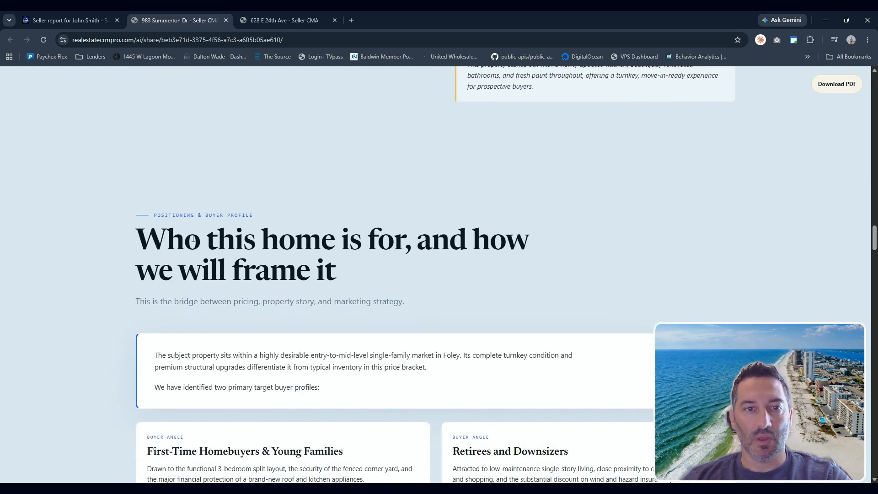
scroll(276, 245, "down", 2)
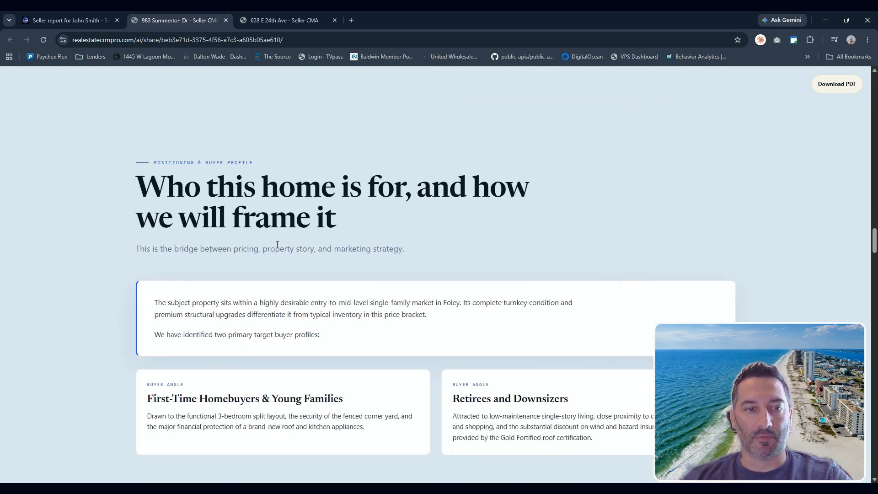
- Review the report's buyer profile and market snapshot sections
left_click_drag(154, 362, 298, 362)
left_click_drag(453, 360, 568, 370)
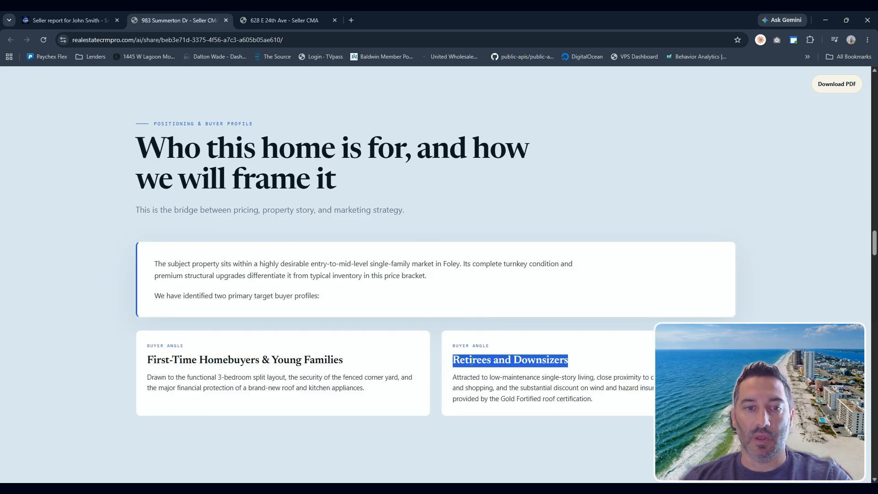
left_click(348, 361)
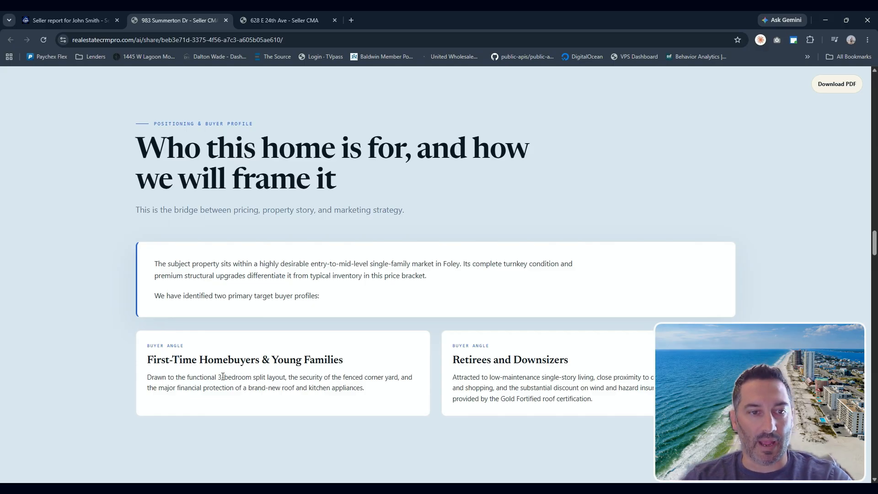
left_click_drag(197, 378, 327, 389)
left_click_drag(466, 388, 619, 397)
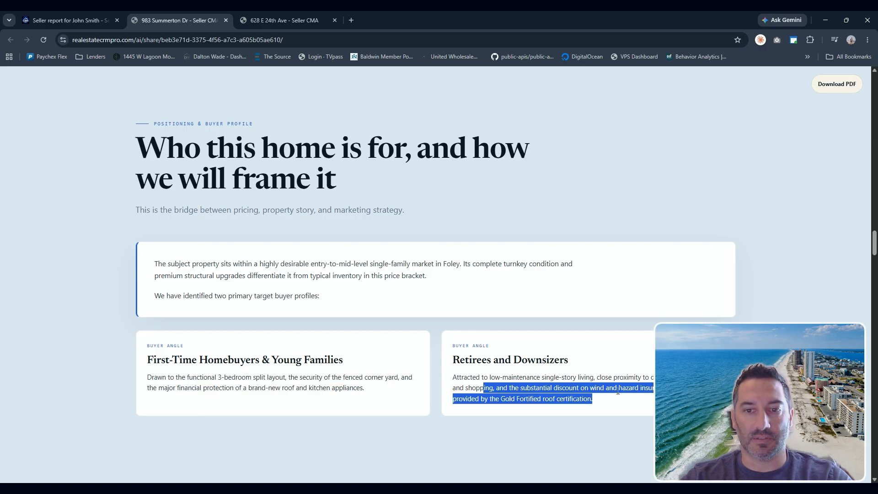
left_click(537, 359)
scroll(413, 359, "down", 7)
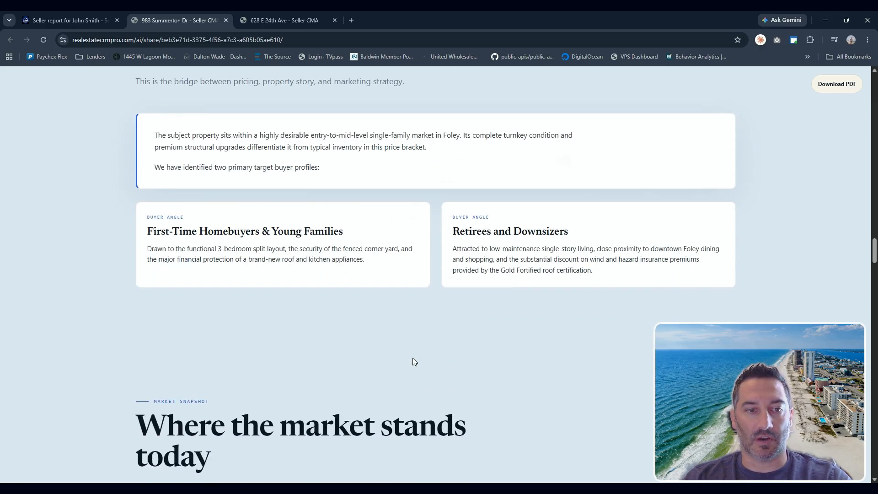
scroll(290, 260, "down", 3)
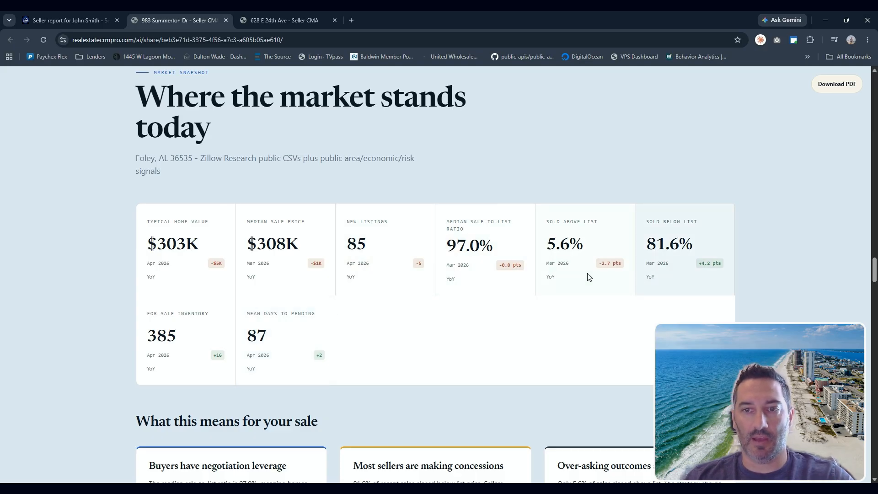
- Review the market snapshot metrics and the 'What this means for your sale' takeaways, highlighting key figures
scroll(276, 317, "down", 5)
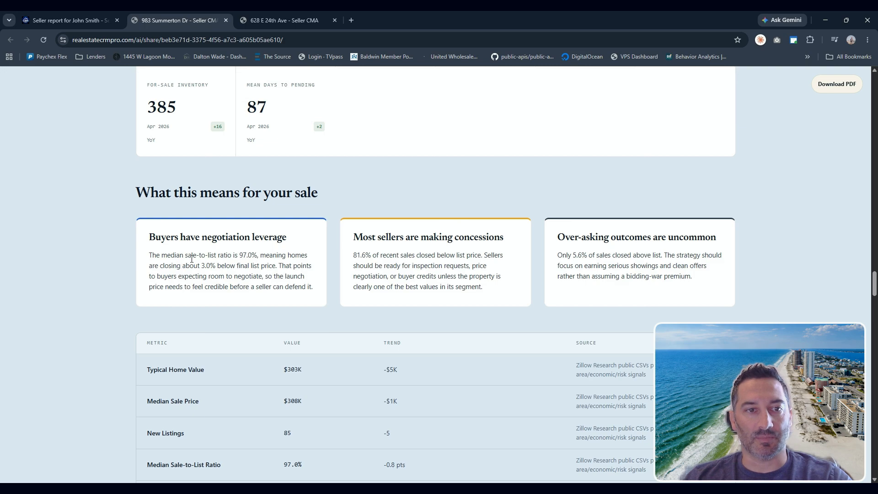
left_click_drag(221, 255, 261, 254)
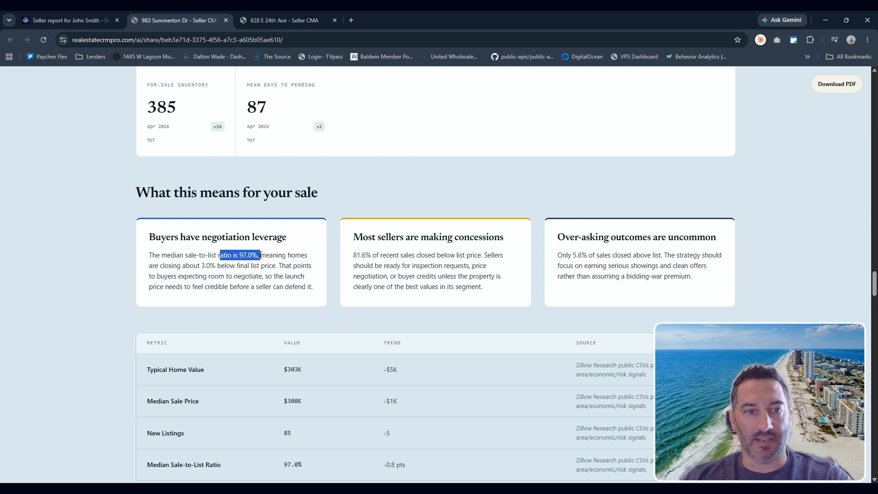
left_click_drag(185, 266, 274, 270)
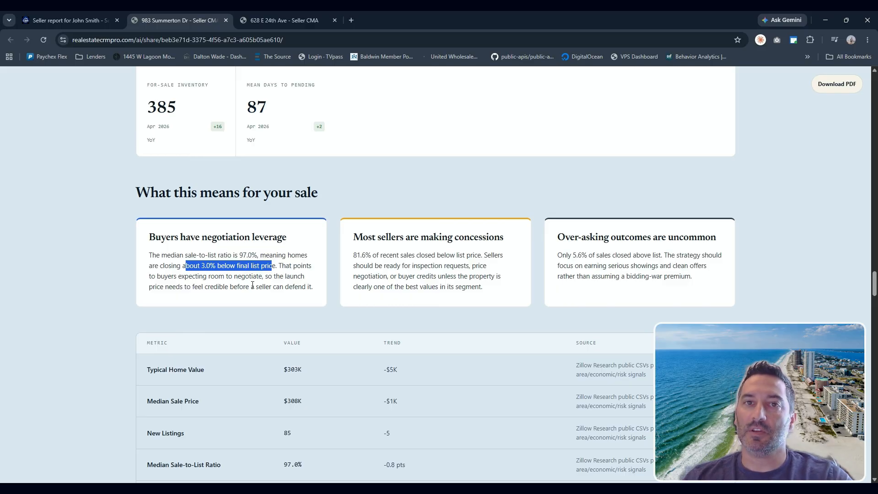
left_click_drag(354, 255, 497, 264)
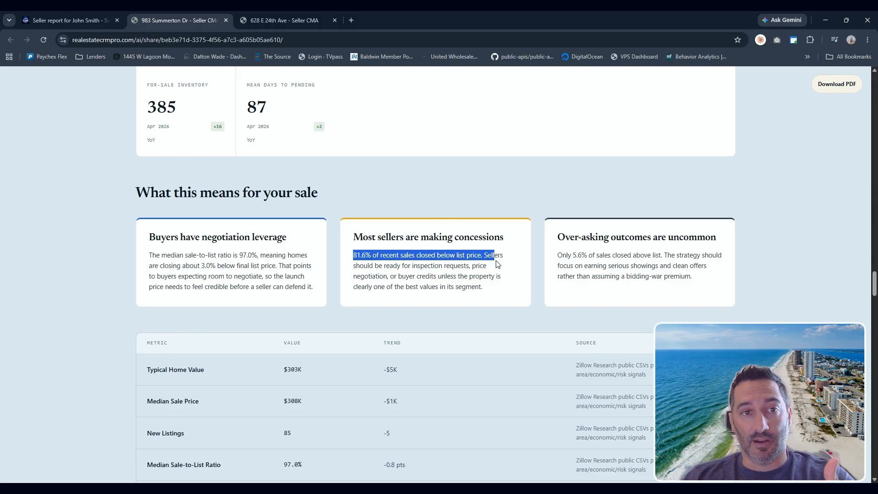
scroll(492, 263, "up", 15)
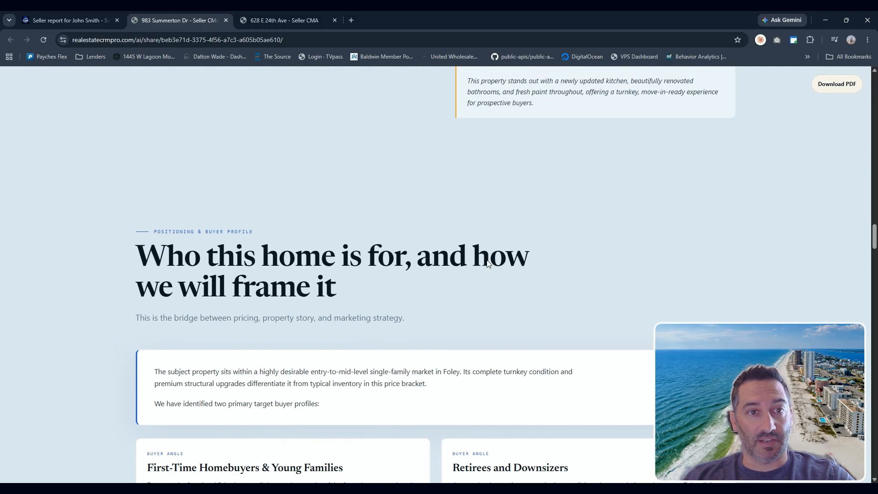
scroll(488, 264, "up", 10)
scroll(487, 263, "down", 15)
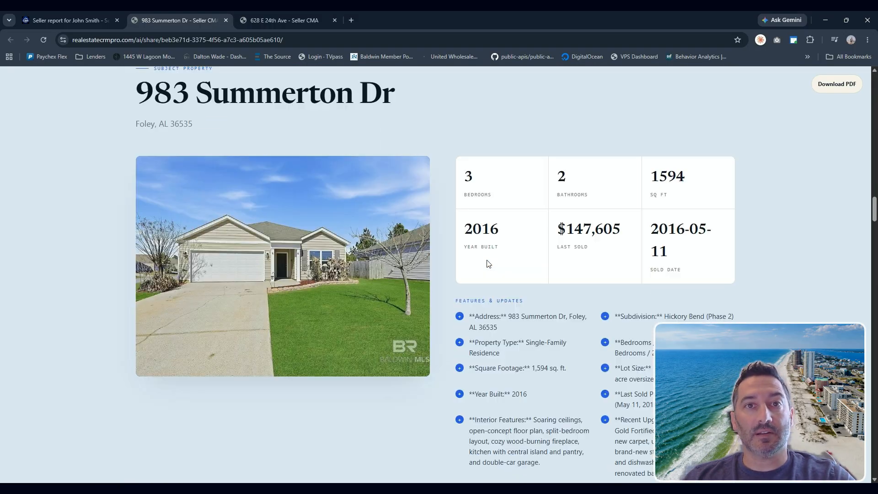
scroll(484, 274, "down", 8)
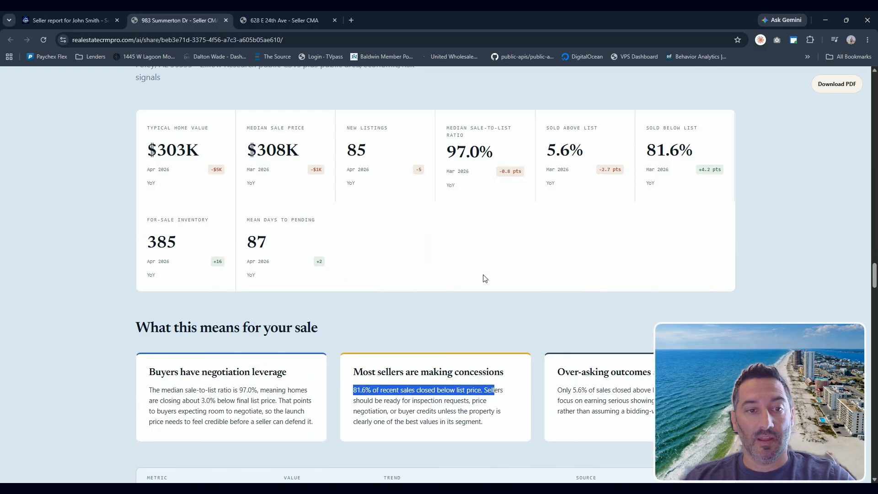
left_click_drag(226, 254, 273, 260)
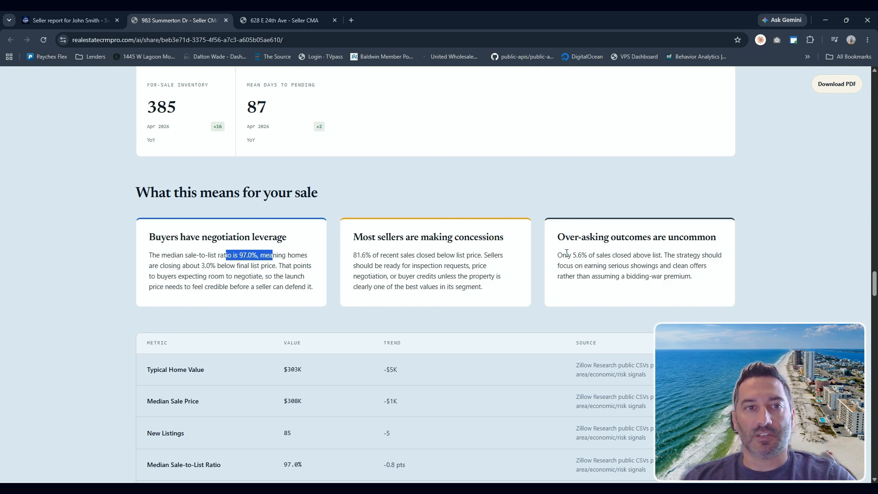
- Scroll through the market metrics table and the pricing trend charts
scroll(455, 262, "down", 12)
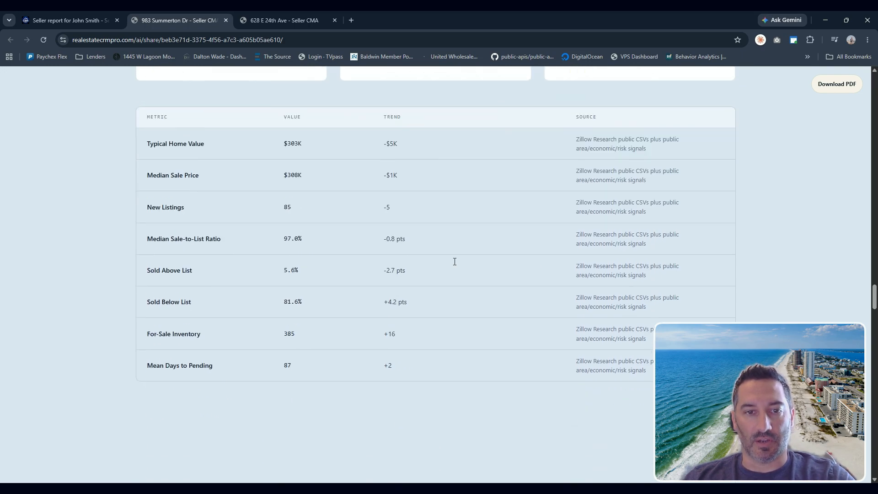
scroll(455, 262, "down", 2)
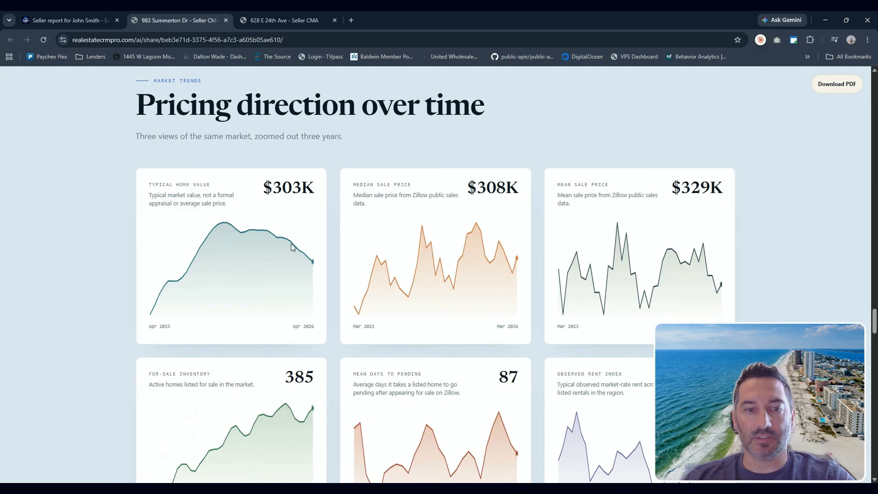
scroll(471, 379, "down", 6)
scroll(471, 378, "down", 6)
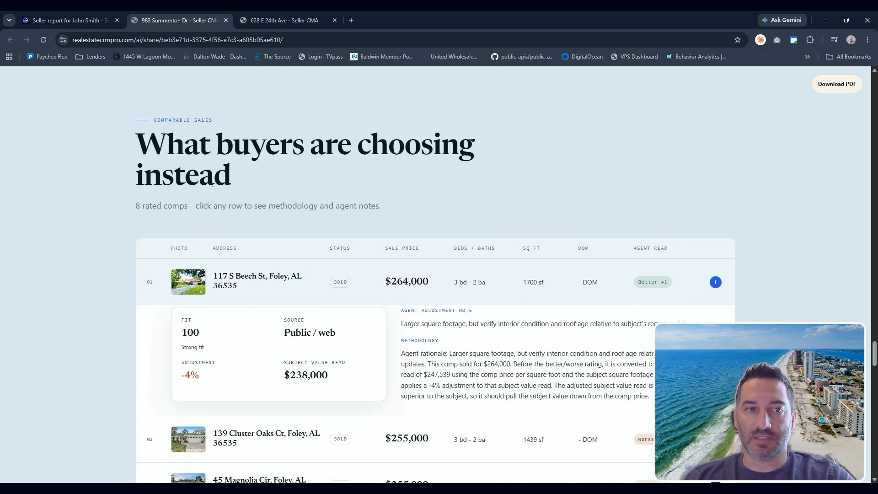
- Expand the comparable sales rows and read each comp's adjustment note and methodology
scroll(179, 294, "down", 1)
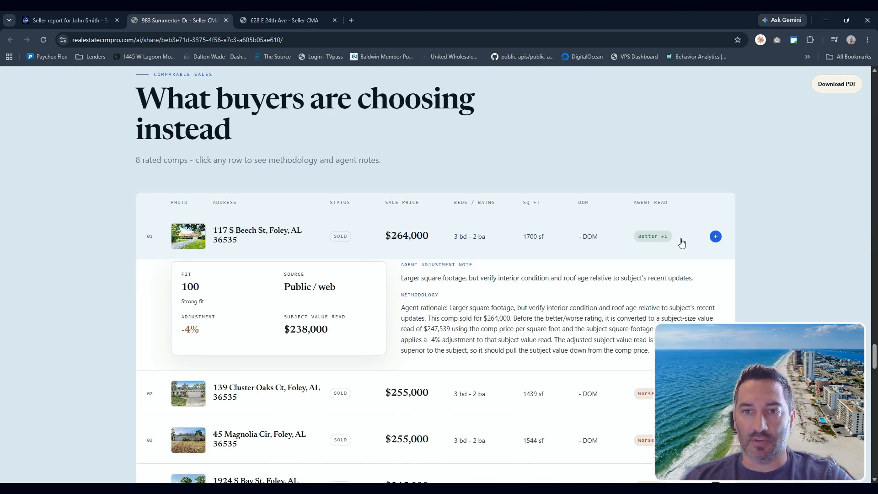
left_click_drag(449, 309, 629, 329)
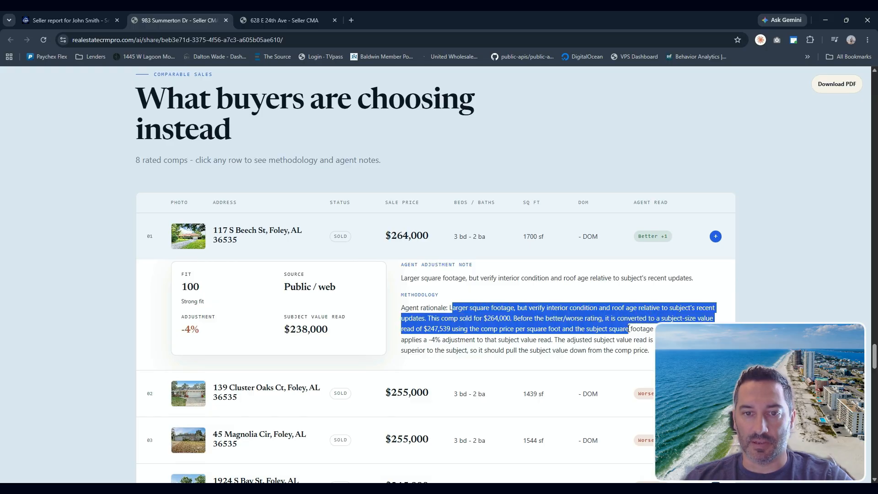
left_click(623, 342)
scroll(640, 375, "down", 1)
left_click(615, 352)
scroll(615, 352, "down", 4)
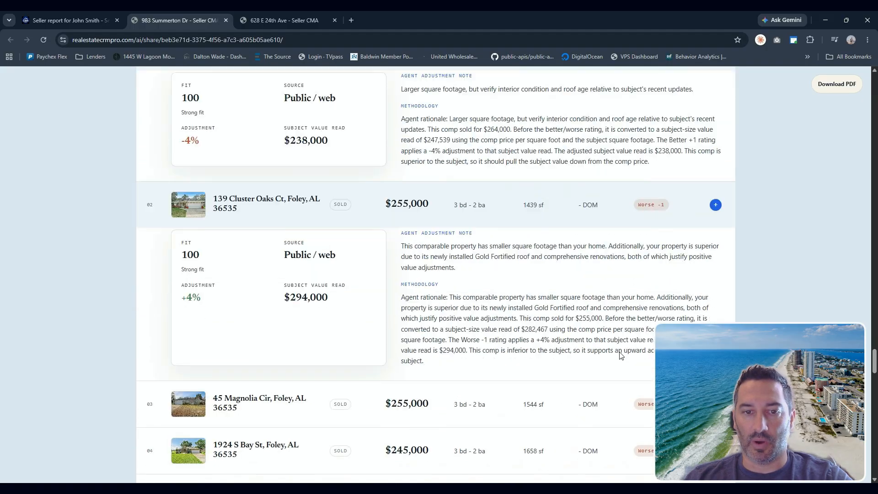
left_click_drag(429, 259, 588, 307)
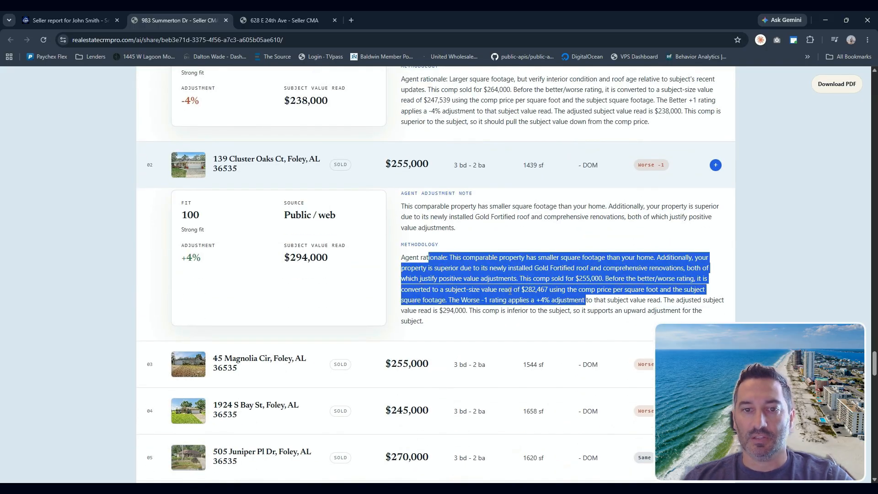
scroll(510, 290, "down", 7)
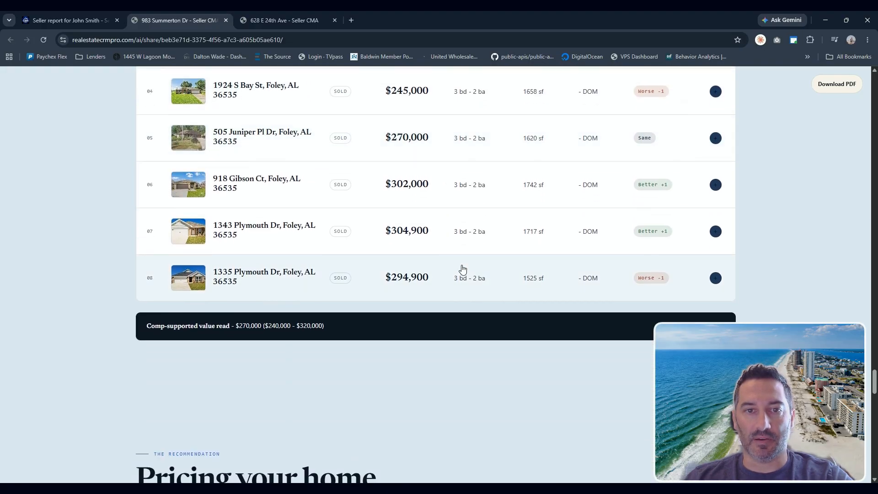
scroll(463, 269, "up", 6)
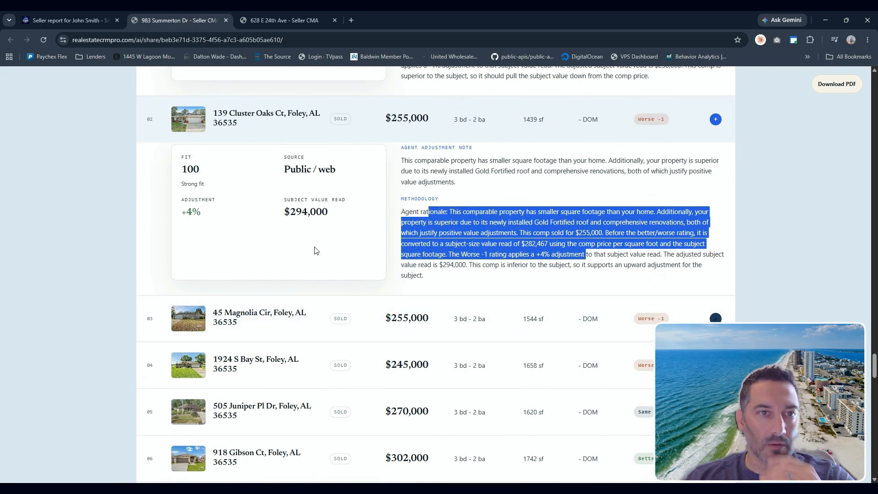
scroll(396, 255, "up", 4)
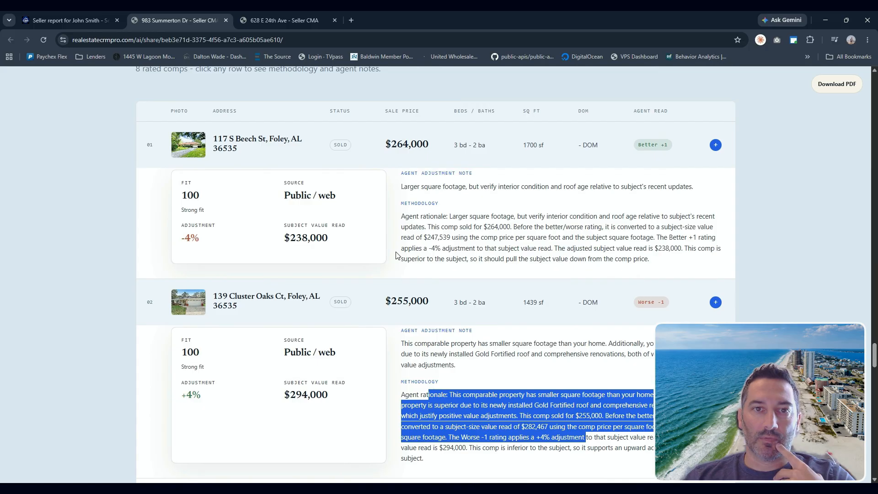
scroll(396, 255, "down", 5)
left_click(502, 283)
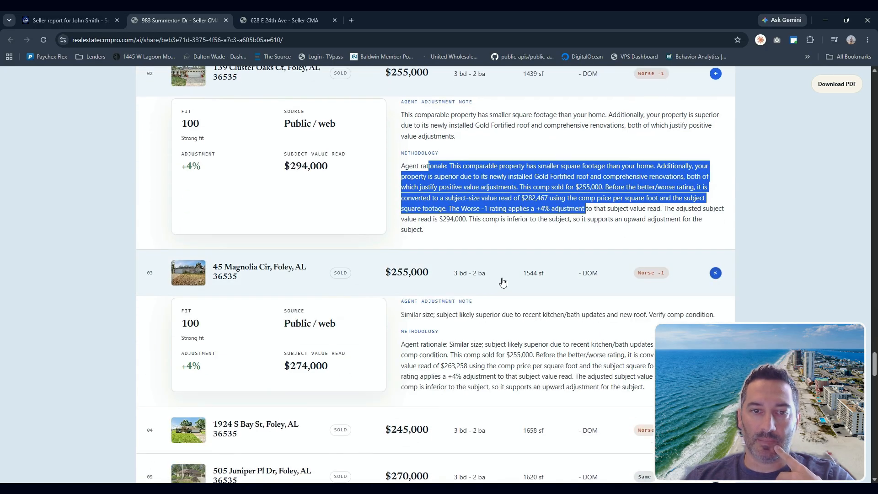
scroll(498, 331, "down", 2)
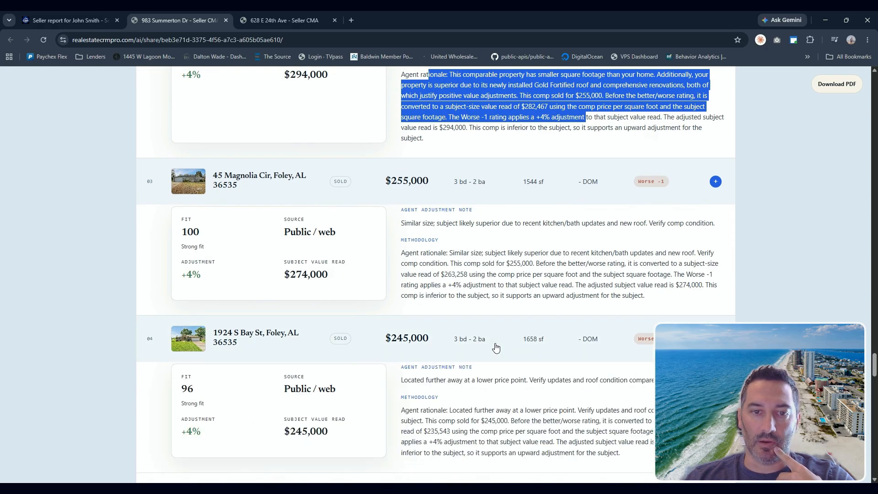
scroll(496, 348, "down", 3)
left_click(499, 361)
scroll(495, 365, "down", 2)
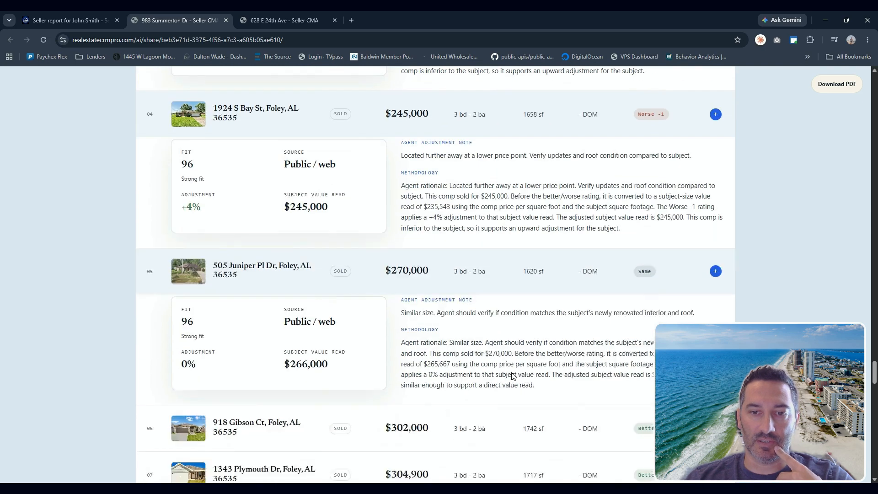
scroll(513, 376, "down", 6)
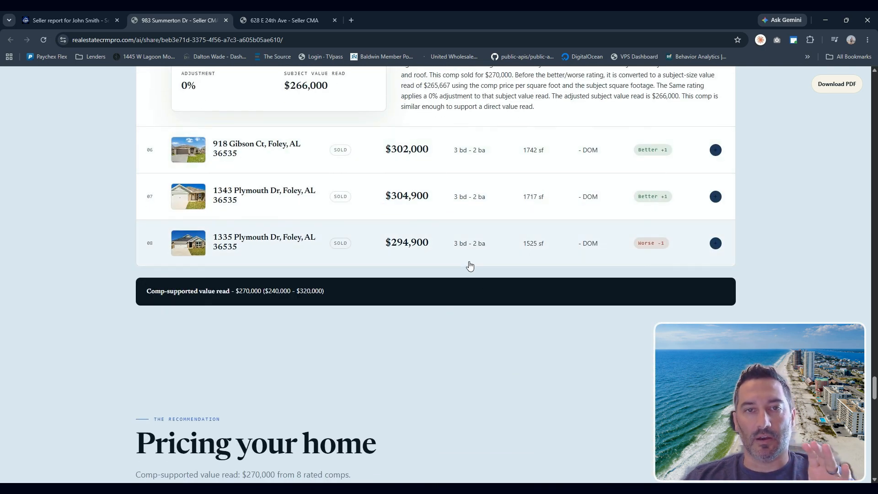
- Review the pricing recommendation options, marketing and launch plan, and closing contact section
scroll(499, 287, "down", 5)
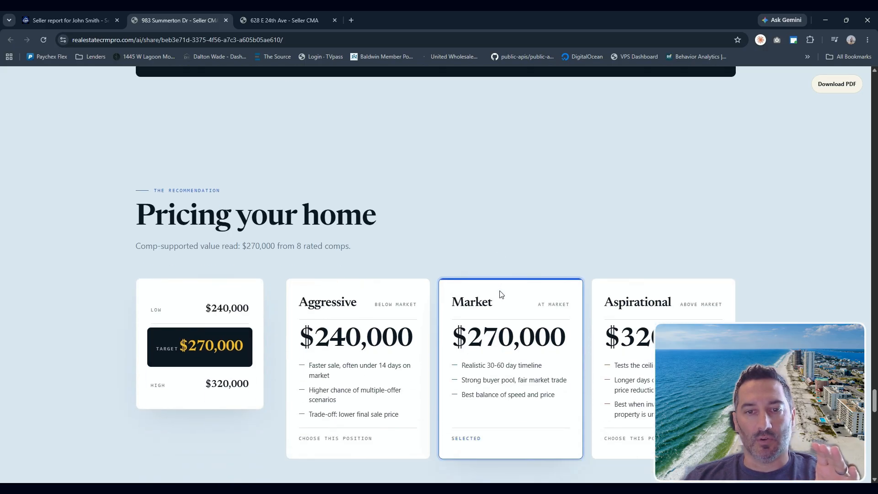
scroll(501, 295, "down", 1)
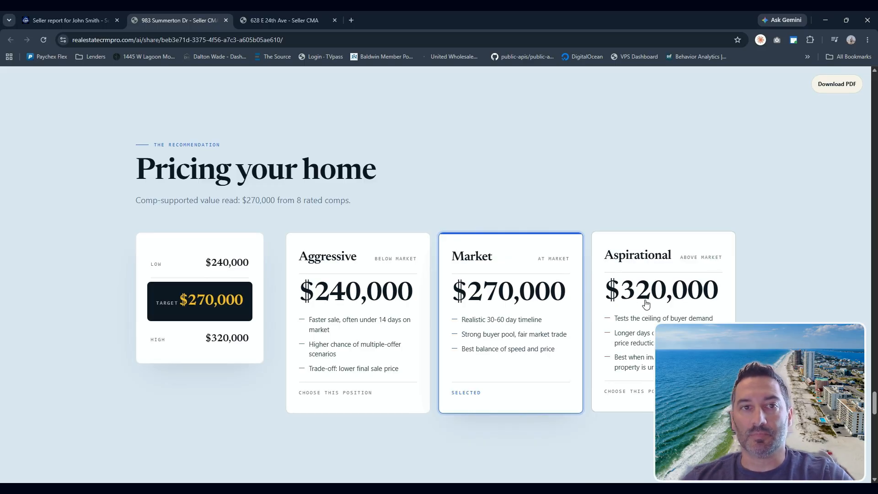
scroll(516, 276, "down", 9)
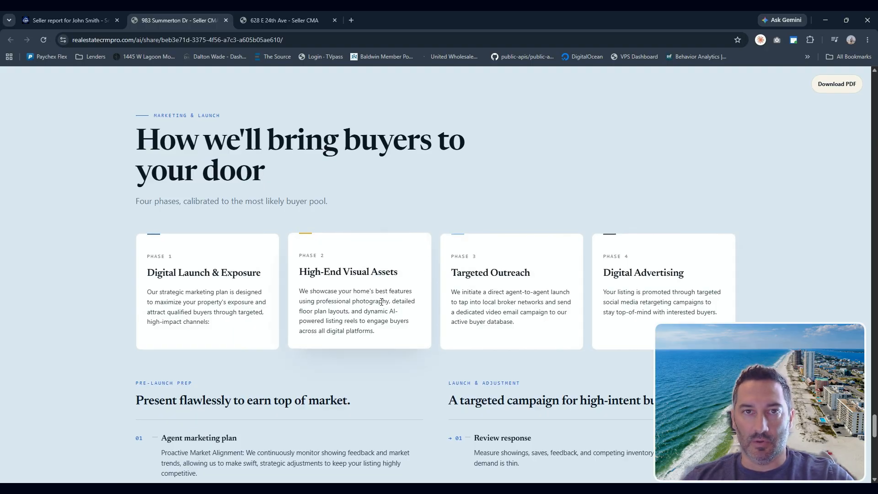
scroll(381, 302, "down", 4)
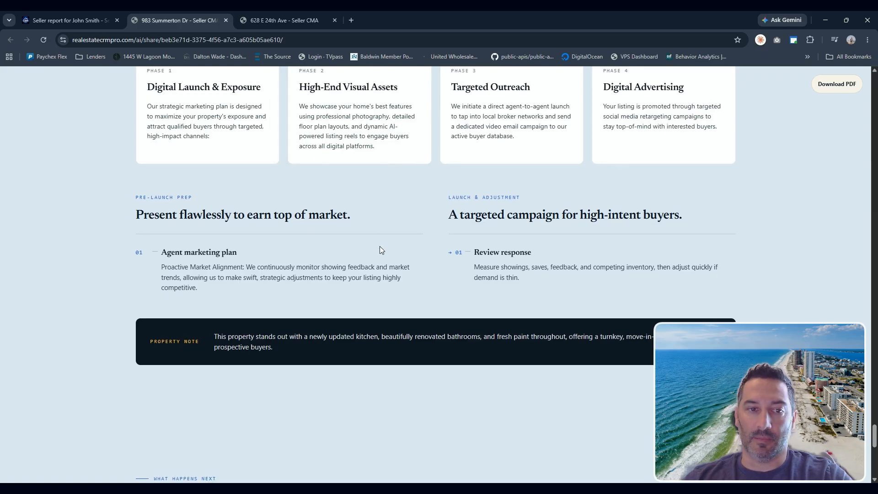
scroll(380, 247, "down", 10)
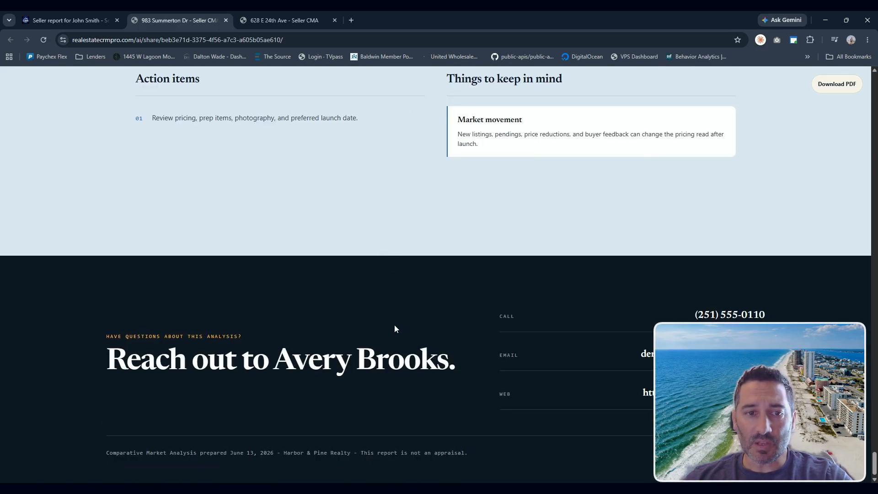
scroll(395, 329, "up", 12)
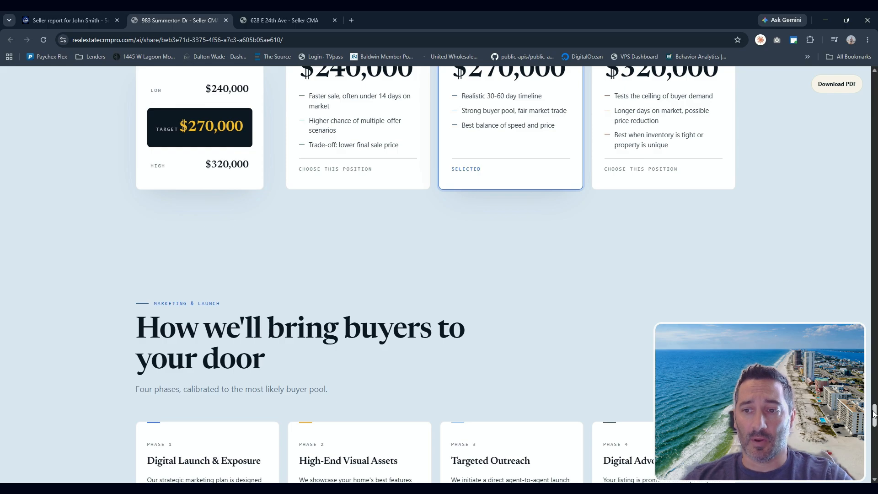
- Return to the report's top and review the suggested list price range, target, agent profile and pricing strategy
left_click_drag(874, 414, 844, 74)
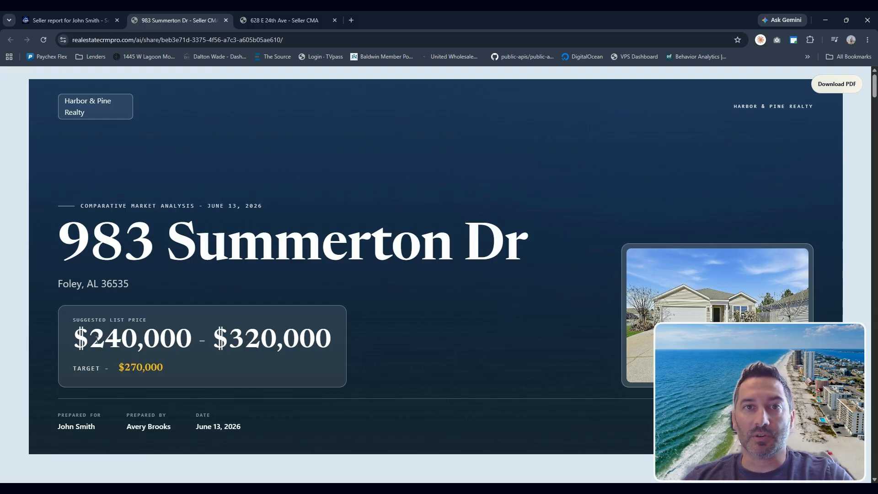
left_click_drag(97, 339, 330, 350)
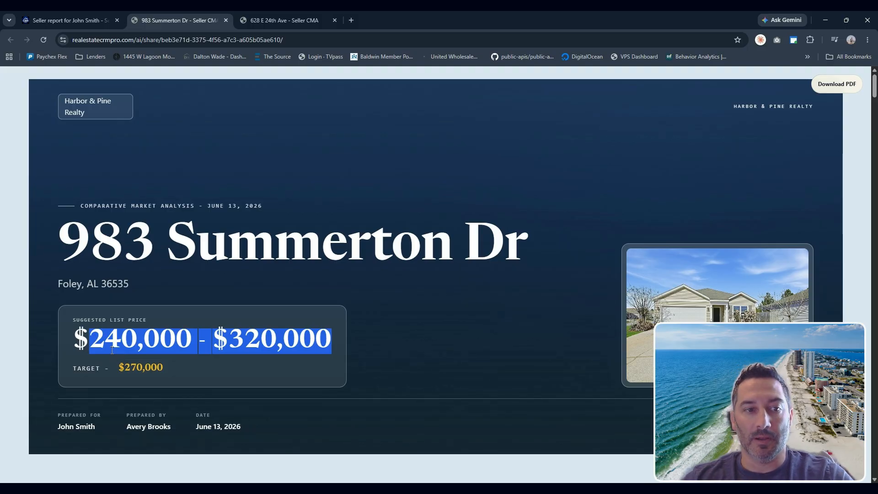
left_click_drag(124, 366, 163, 365)
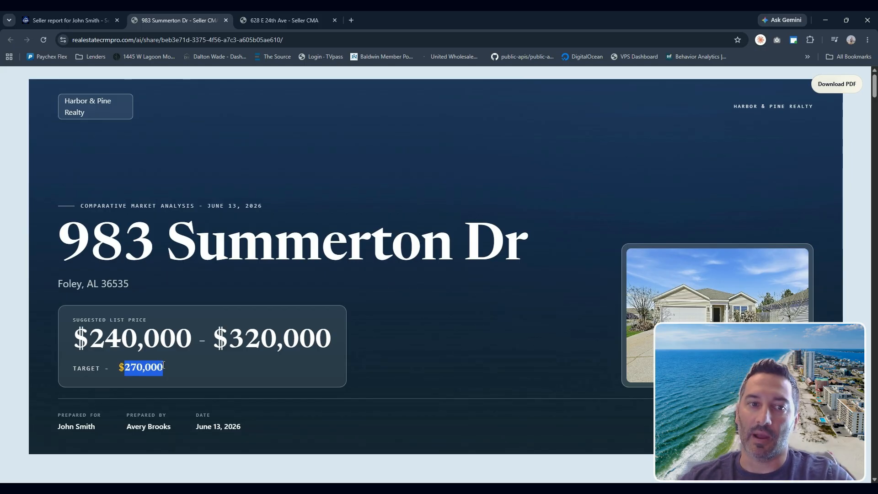
scroll(342, 401, "down", 8)
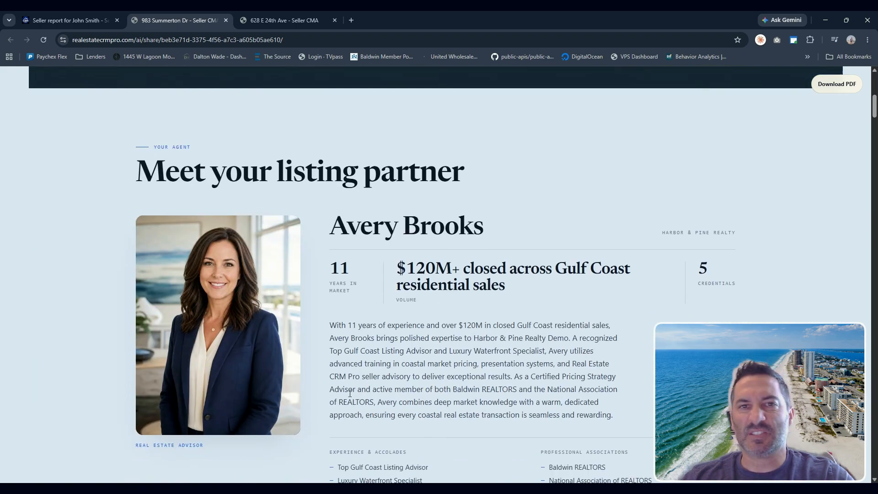
scroll(350, 394, "down", 4)
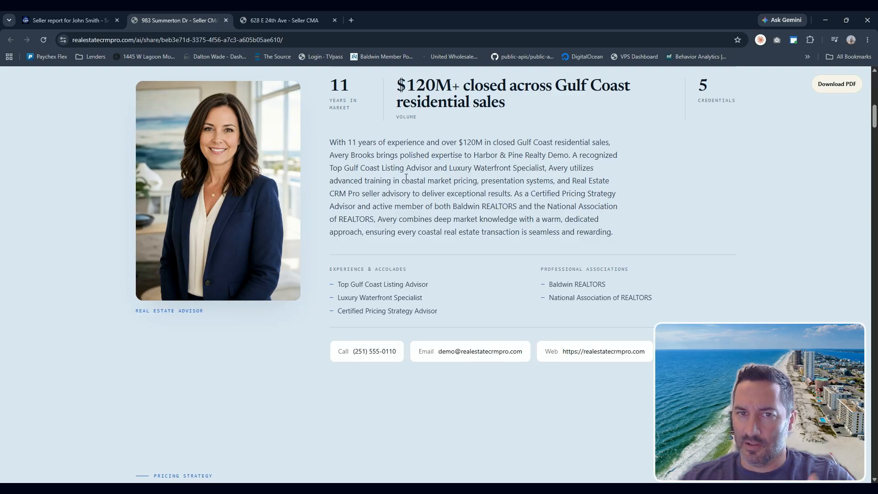
scroll(430, 252, "down", 8)
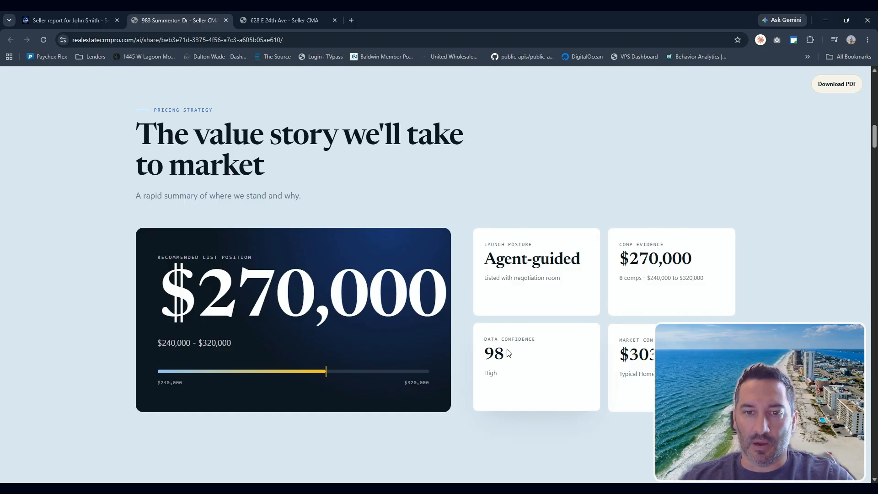
left_click_drag(691, 355, 632, 357)
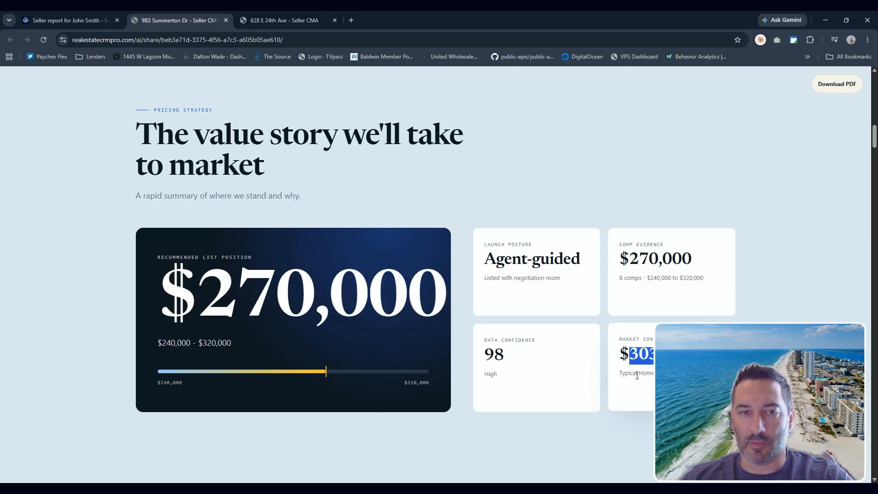
- Scroll through the client web report's executive summary, CMA explanation, subject property details, buyer profiles and market snapshot, returning to the top
scroll(400, 347, "down", 3)
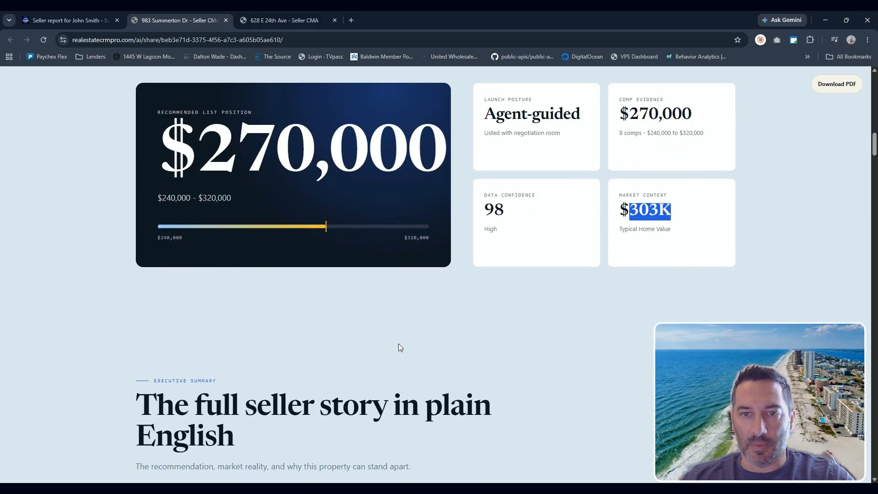
scroll(399, 344, "down", 5)
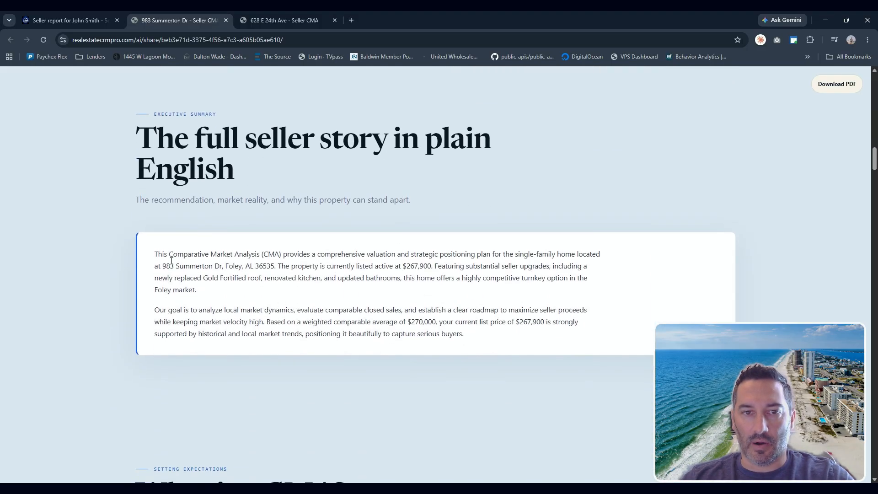
left_click_drag(171, 261, 543, 277)
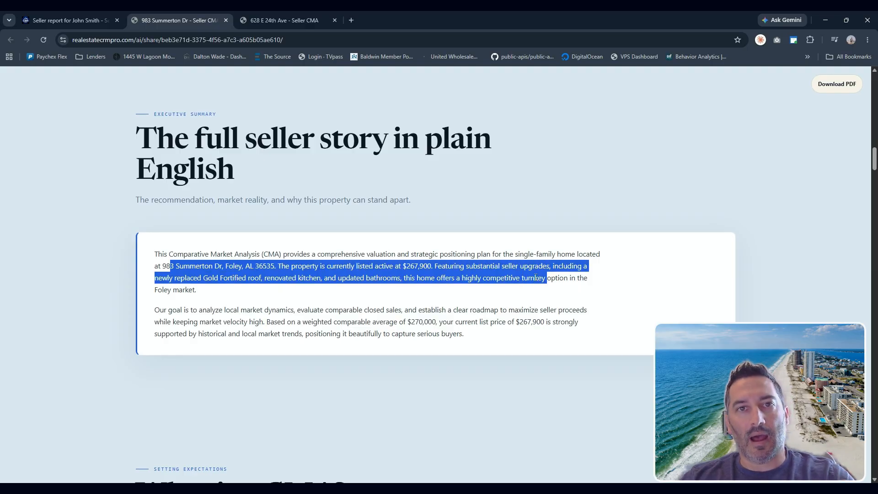
scroll(535, 277, "down", 8)
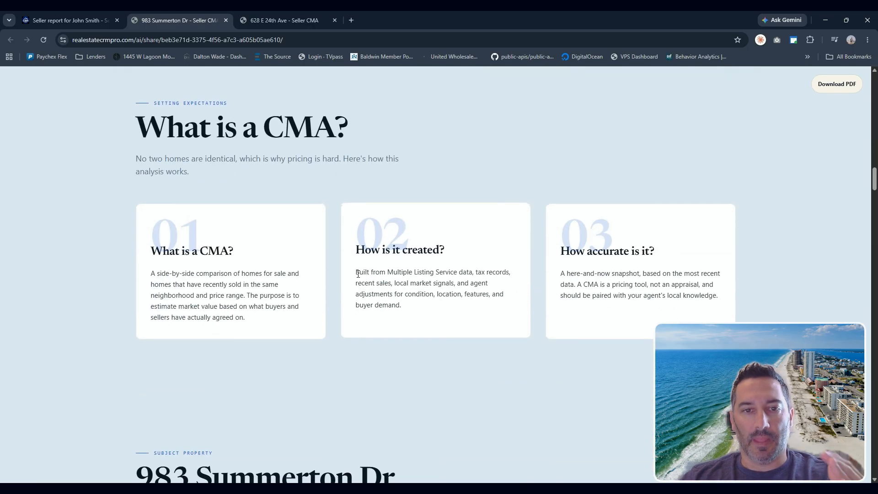
scroll(399, 346, "down", 8)
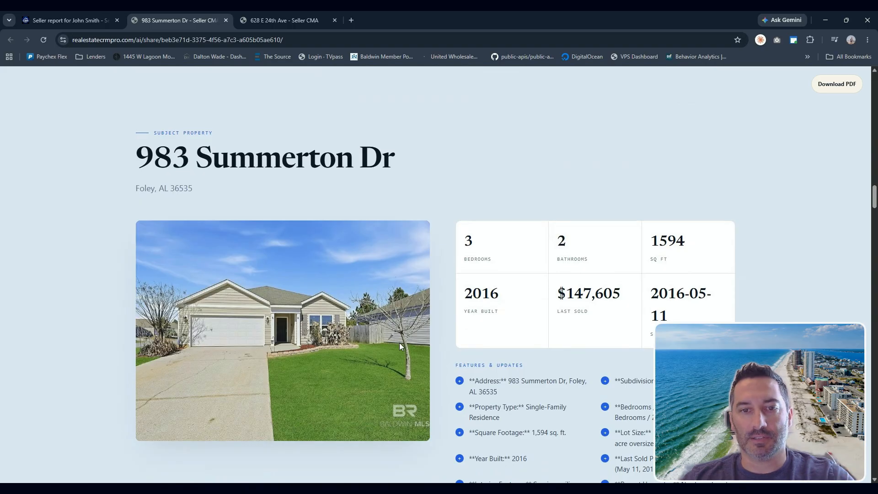
scroll(399, 347, "down", 4)
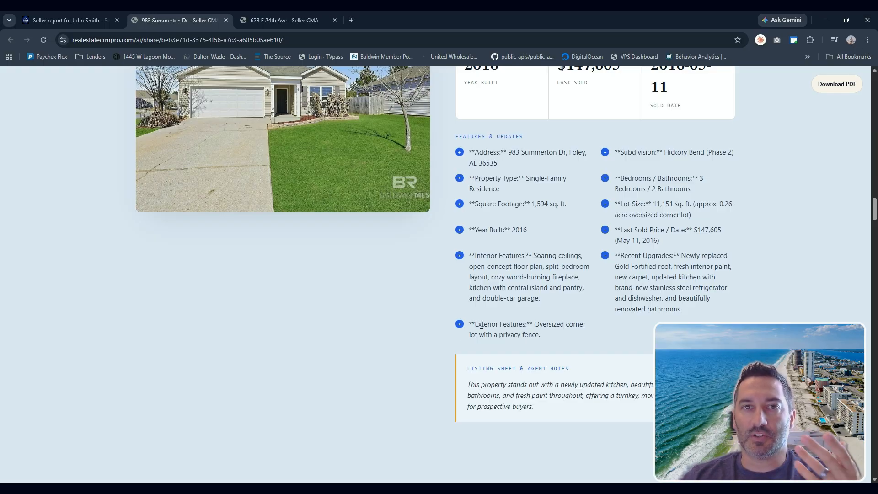
scroll(482, 325, "up", 3)
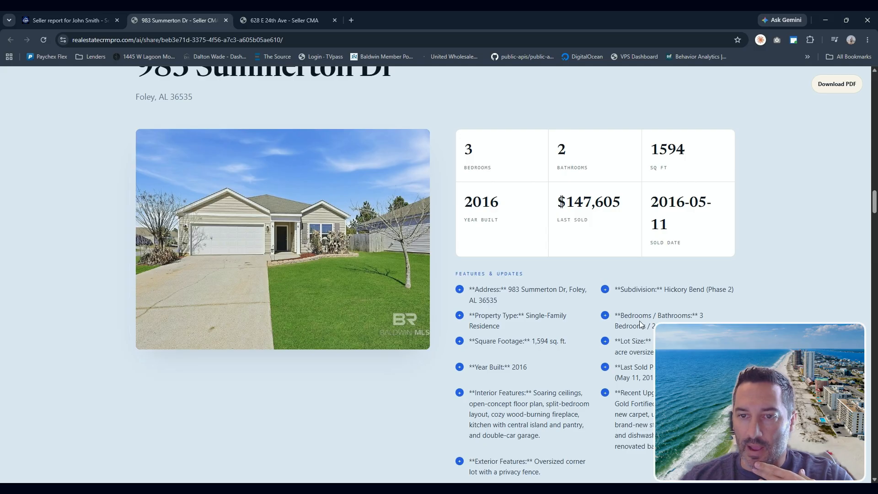
scroll(561, 361, "down", 9)
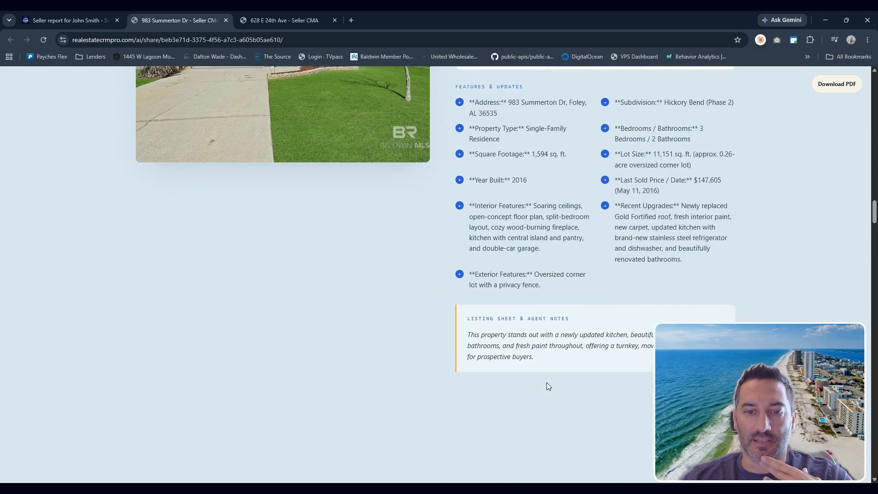
scroll(547, 385, "down", 5)
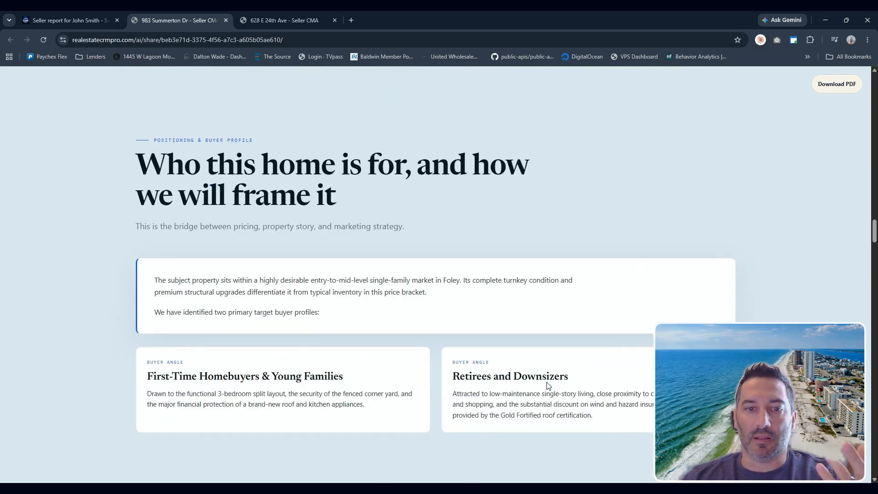
scroll(548, 385, "down", 7)
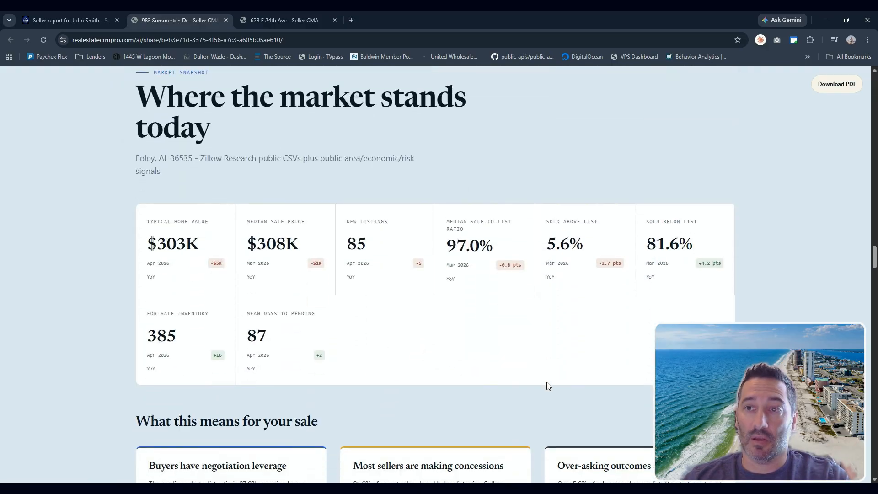
scroll(547, 385, "up", 18)
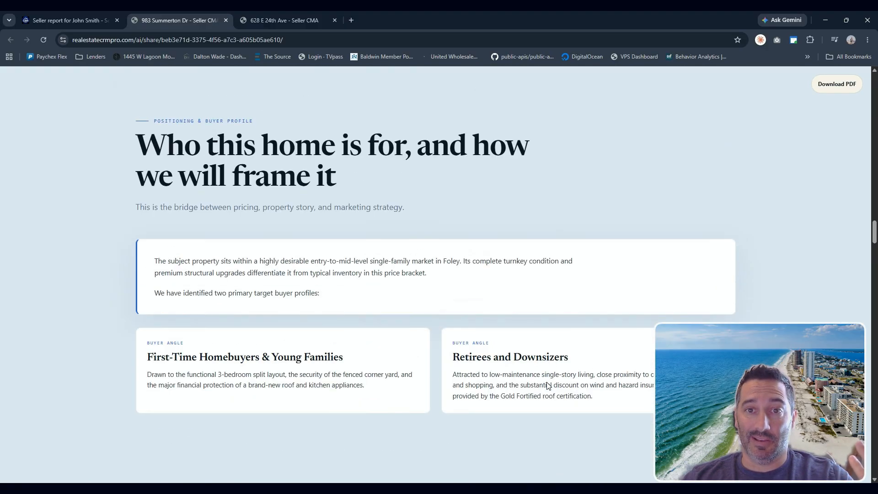
scroll(548, 385, "up", 20)
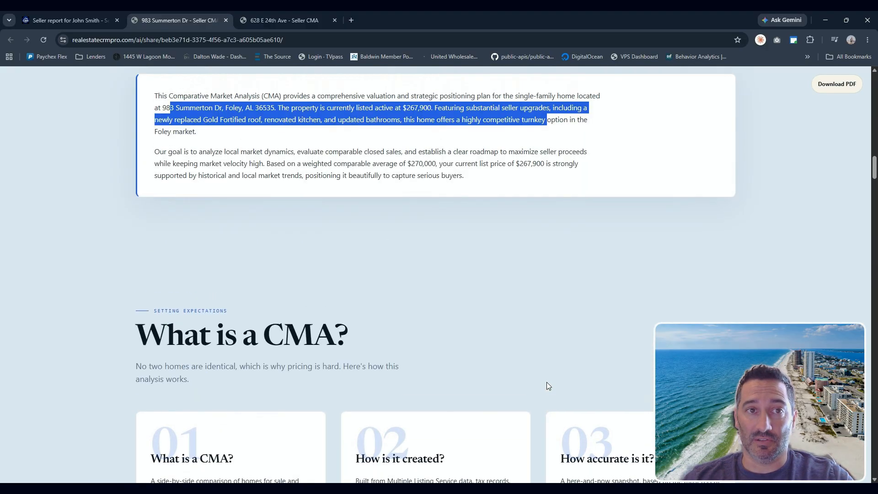
scroll(547, 385, "up", 14)
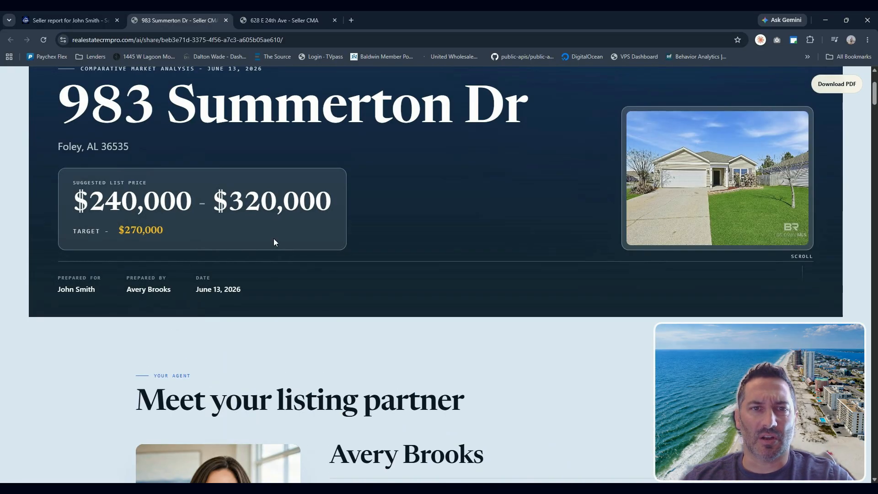
scroll(393, 175, "up", 3)
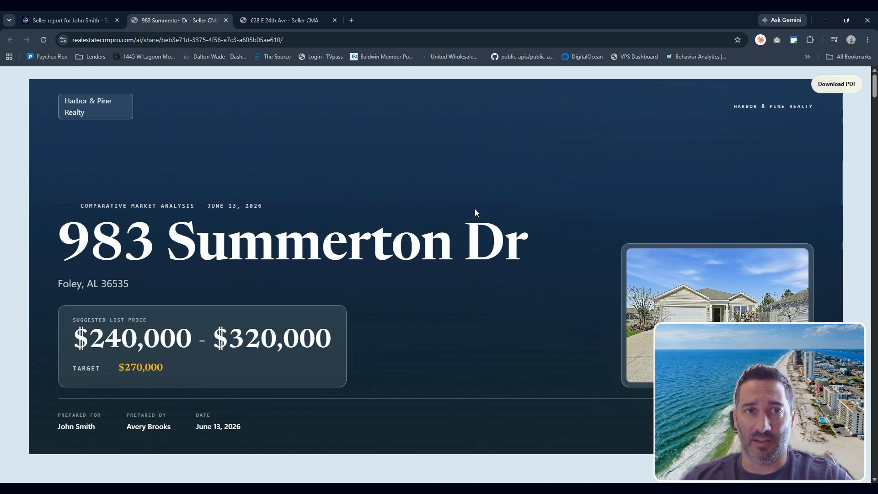
- Switch back to the client's seller report page in the CRM
left_click(73, 21)
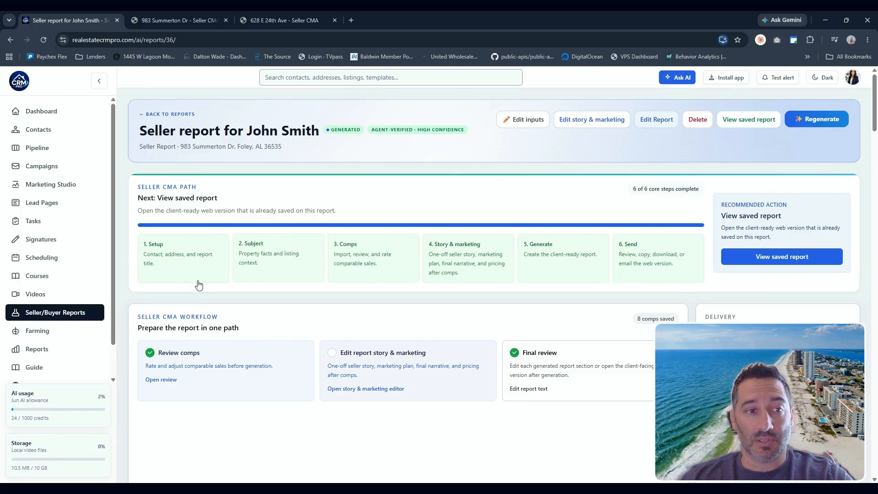
left_click(45, 317)
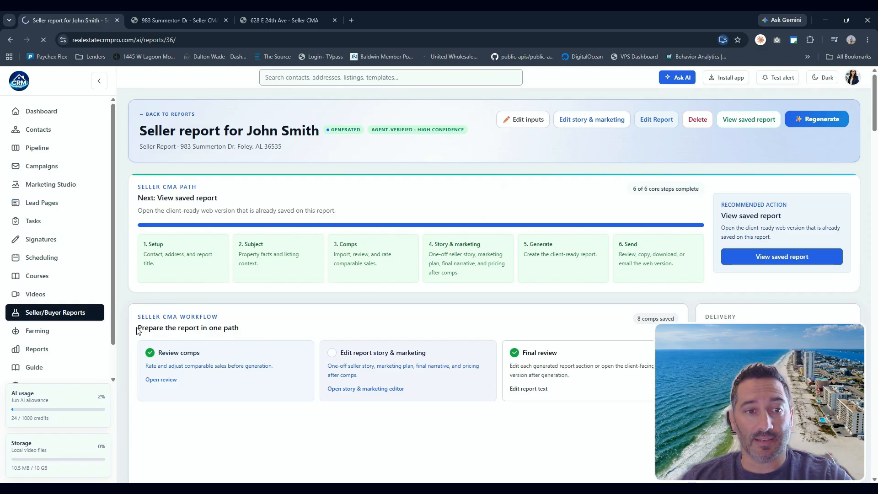